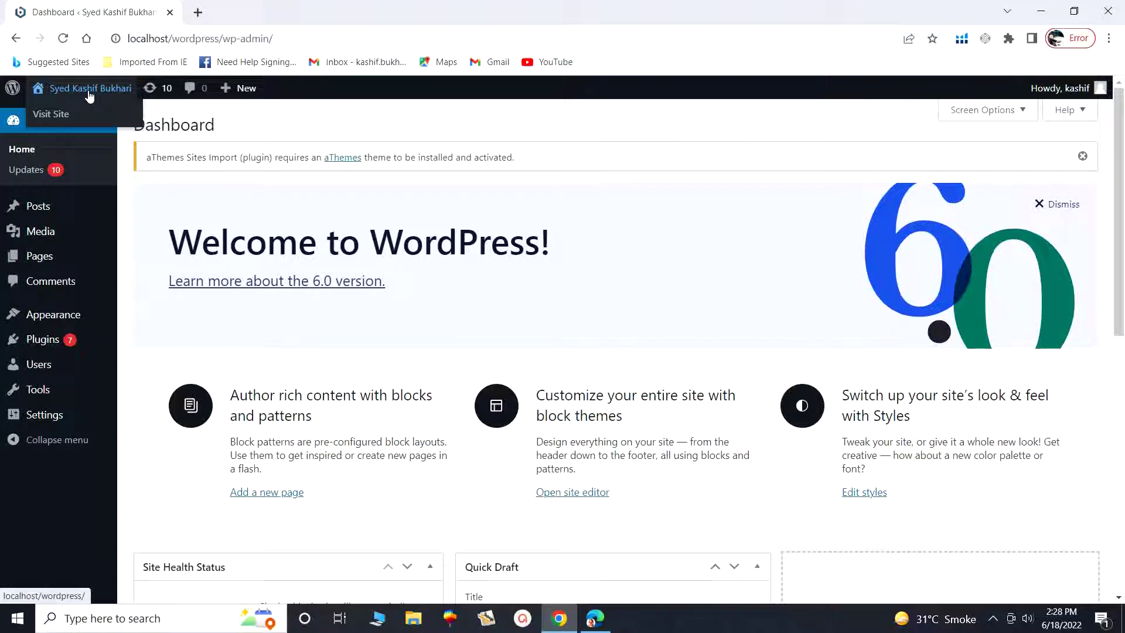
- Visit the WordPress site's front page and look through it down to the footer
left_click(45, 116)
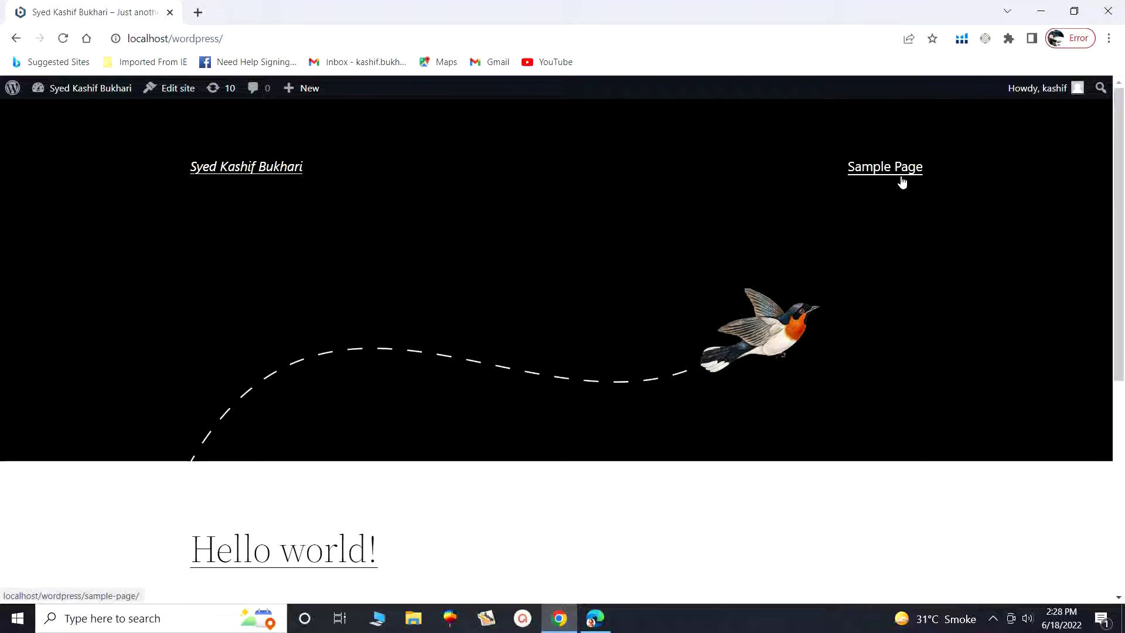
scroll(787, 487, "down", 6)
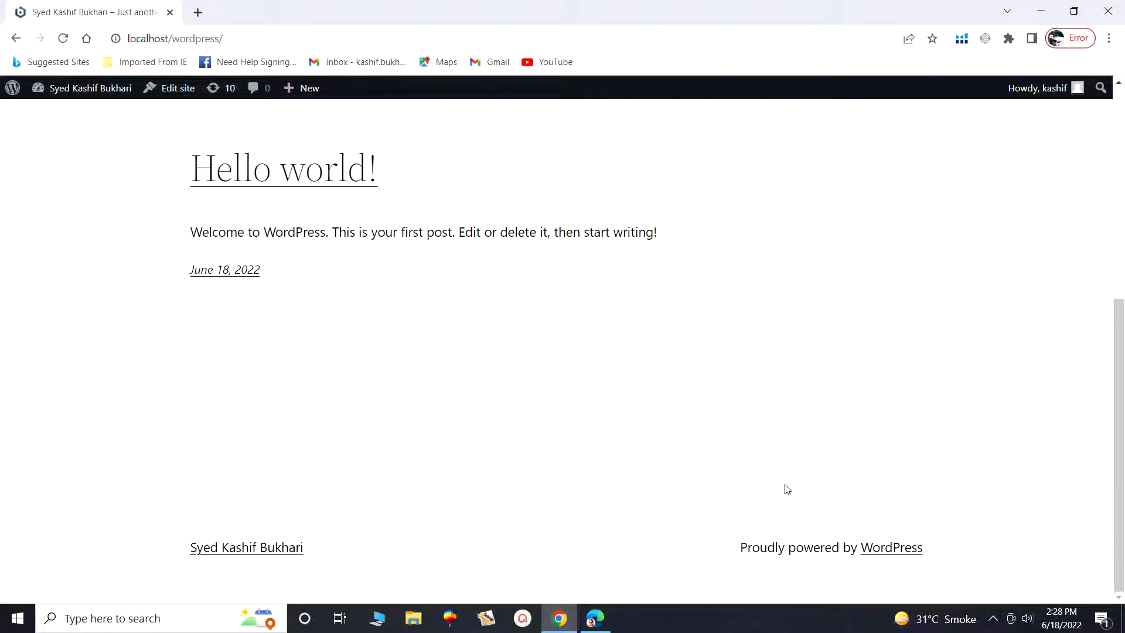
scroll(787, 489, "up", 6)
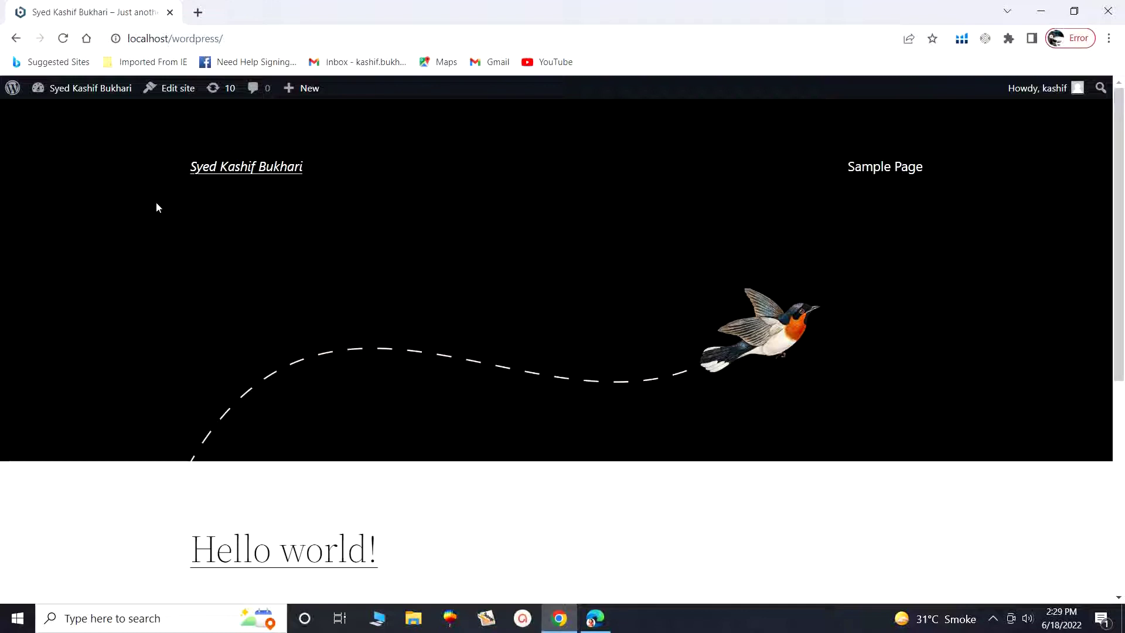
- Return to the site's dashboard and open the list of installed themes
mouse_move(36, 93)
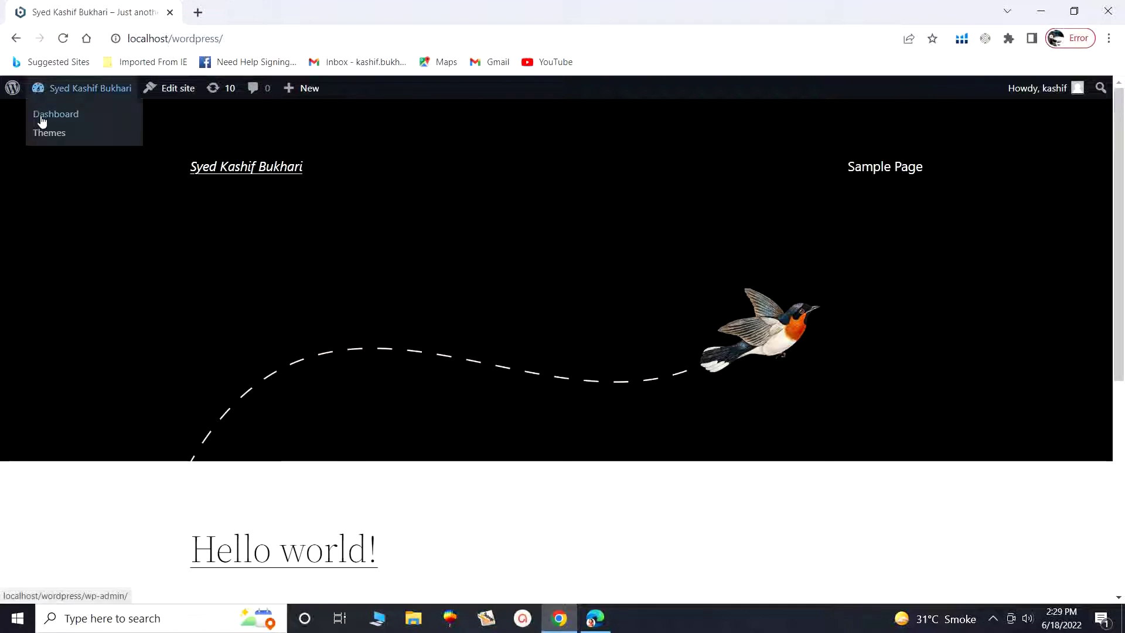
left_click(41, 121)
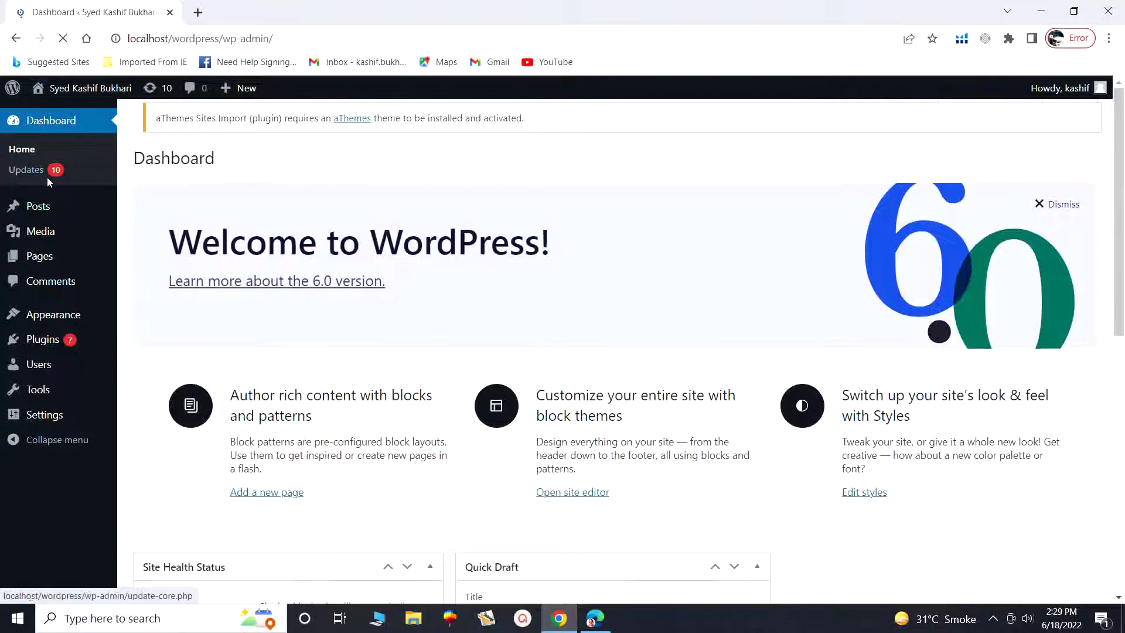
left_click(59, 317)
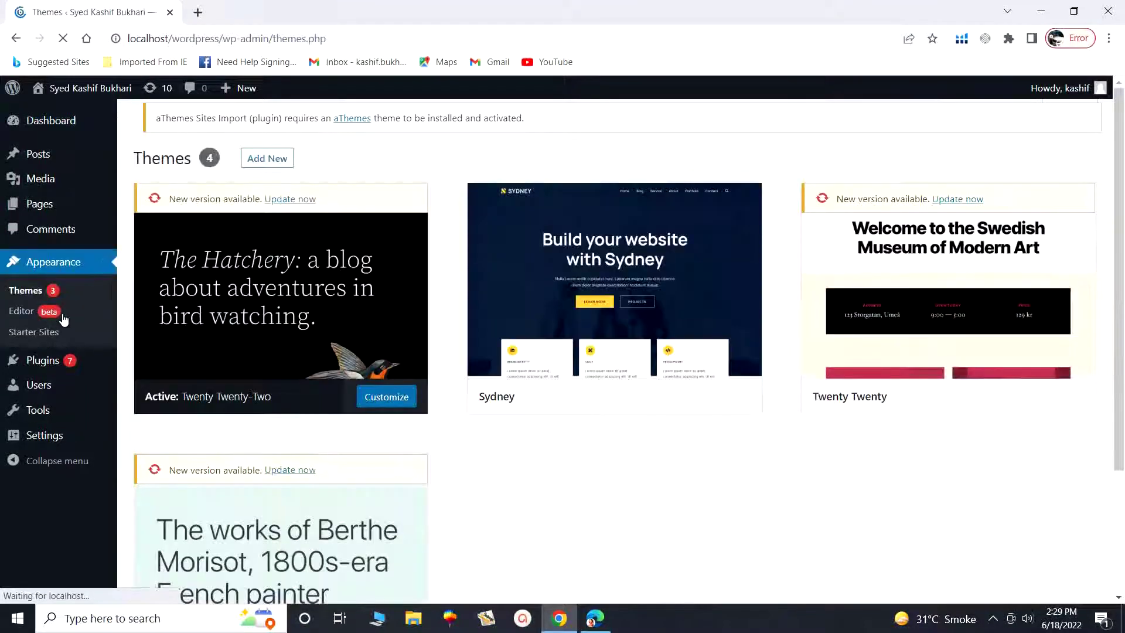
left_click(26, 293)
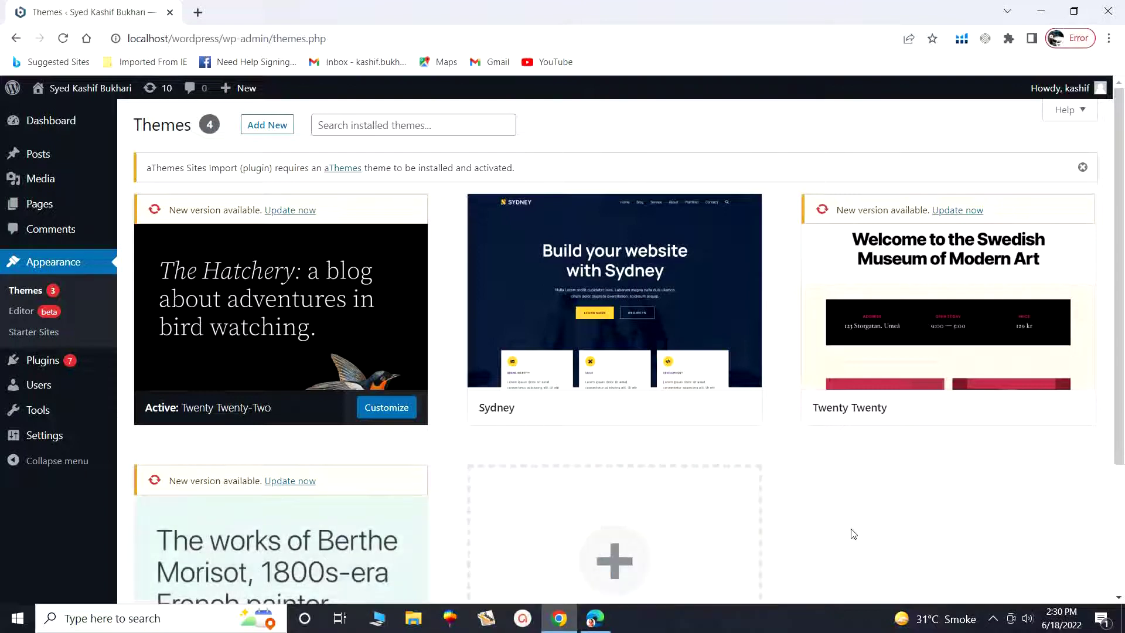
- Start adding a new theme from the installed themes page
scroll(853, 533, "down", 2)
scroll(858, 532, "down", 1)
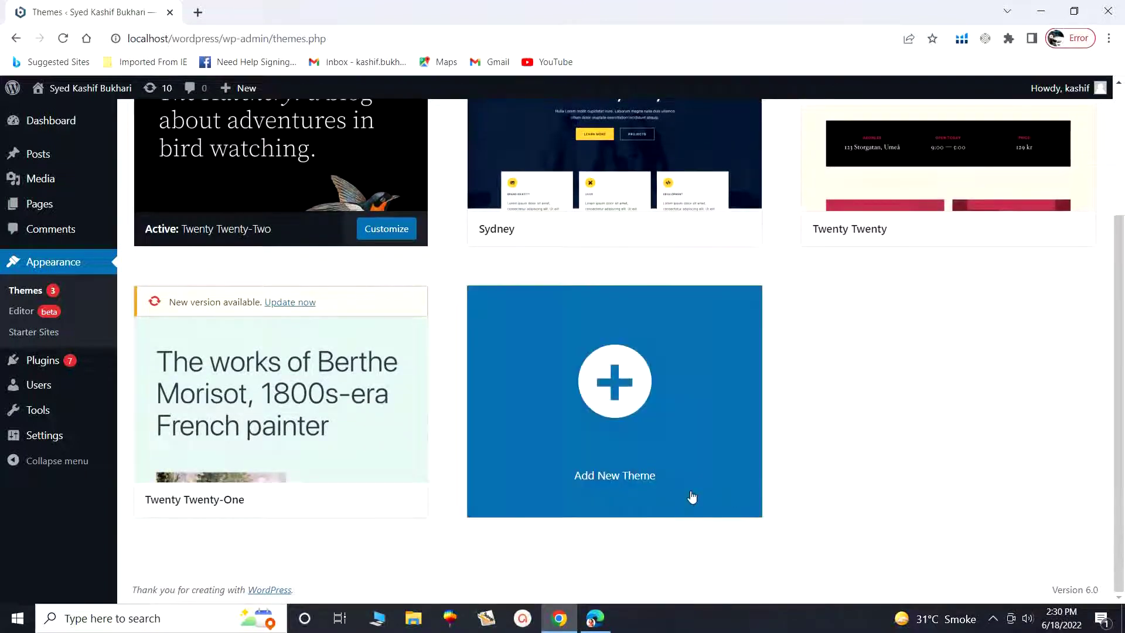
left_click(621, 395)
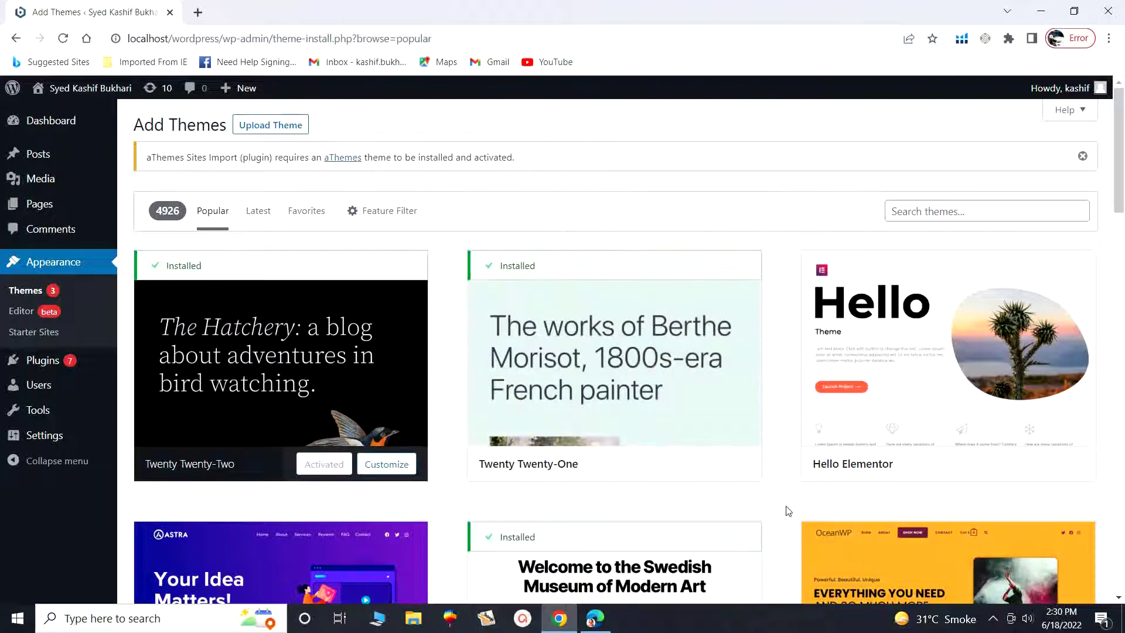
- Examine the popular themes offered in the Add Themes catalogue
scroll(788, 511, "down", 7)
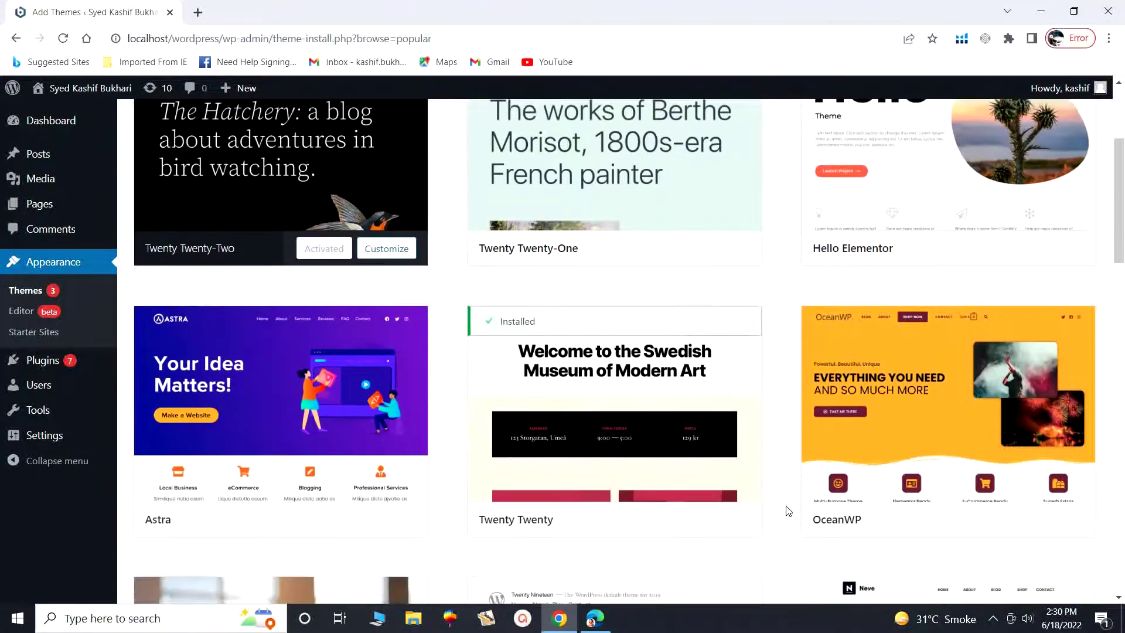
scroll(789, 511, "down", 8)
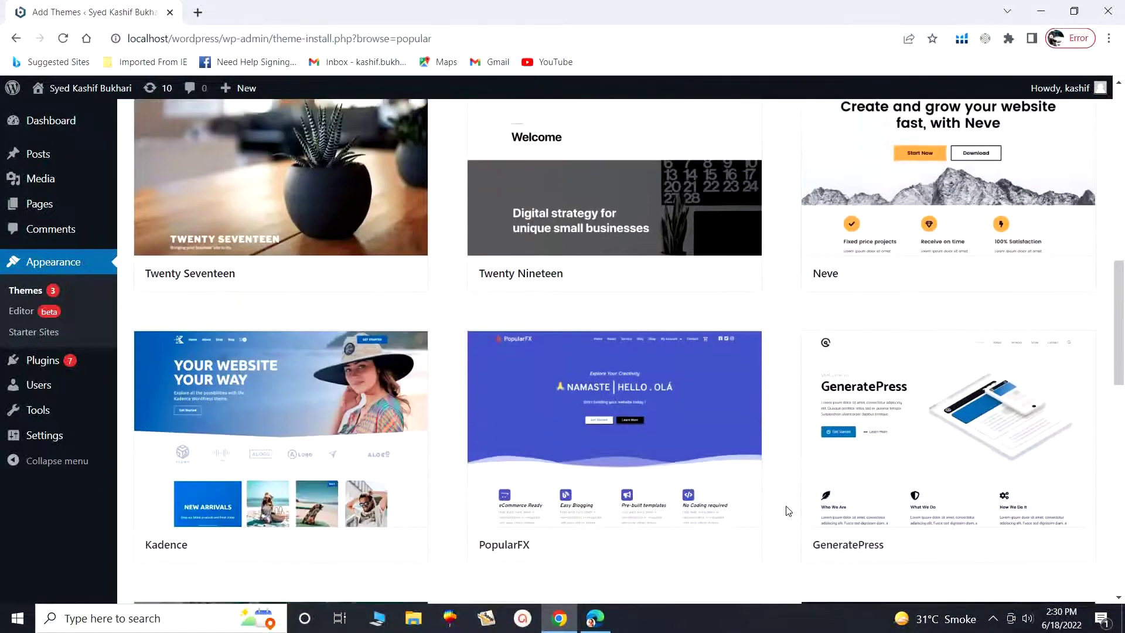
scroll(788, 511, "down", 7)
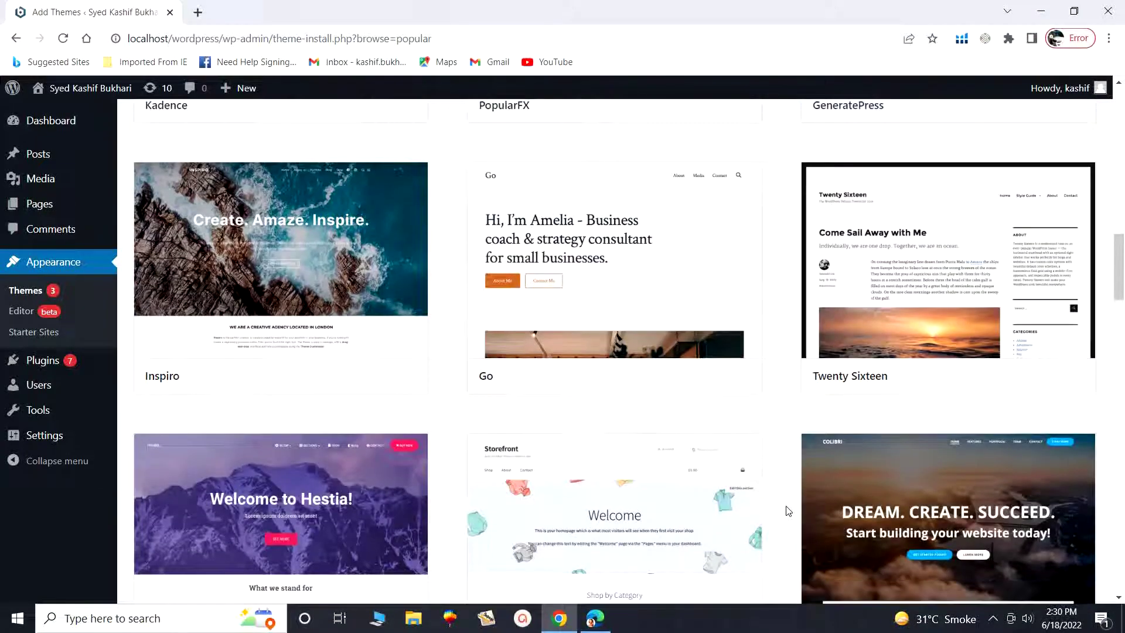
scroll(789, 511, "down", 8)
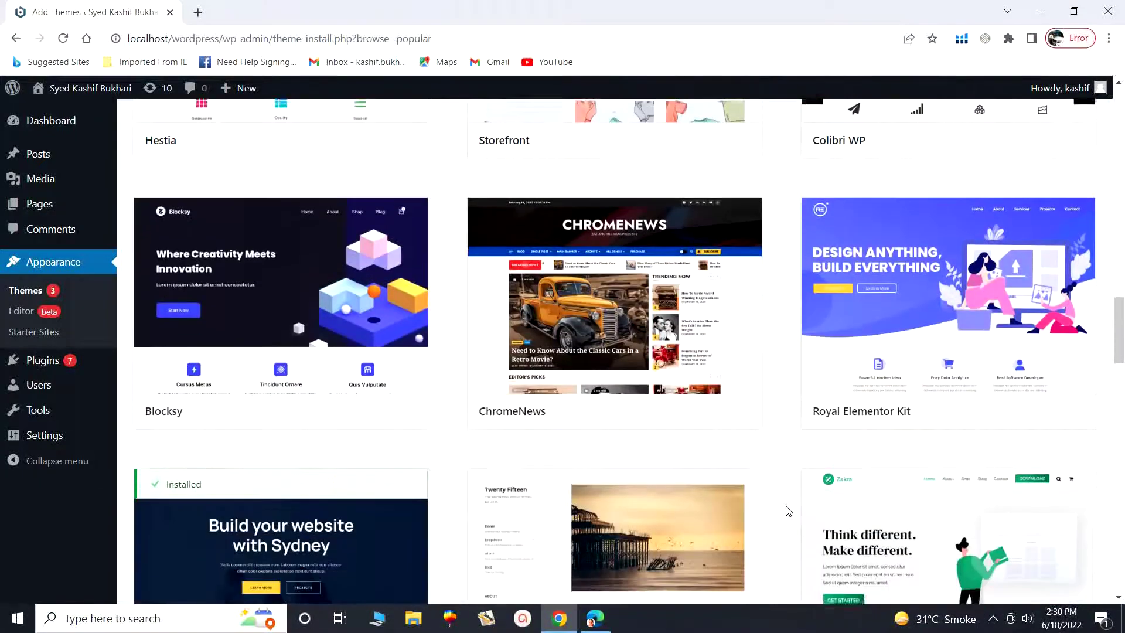
scroll(788, 511, "down", 6)
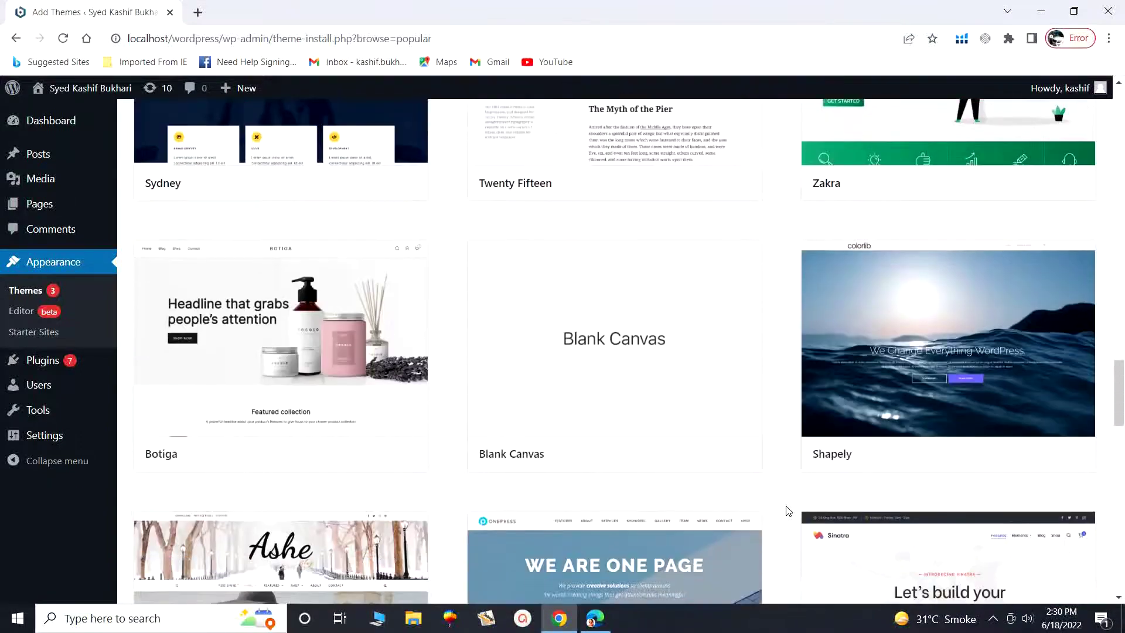
scroll(789, 511, "down", 5)
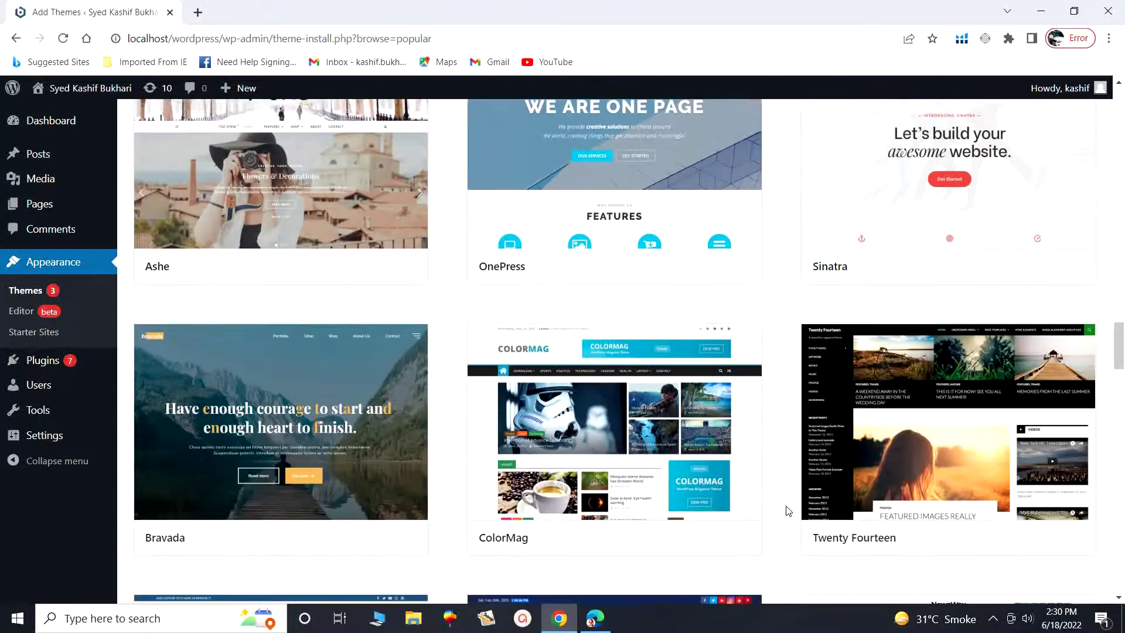
scroll(788, 511, "down", 6)
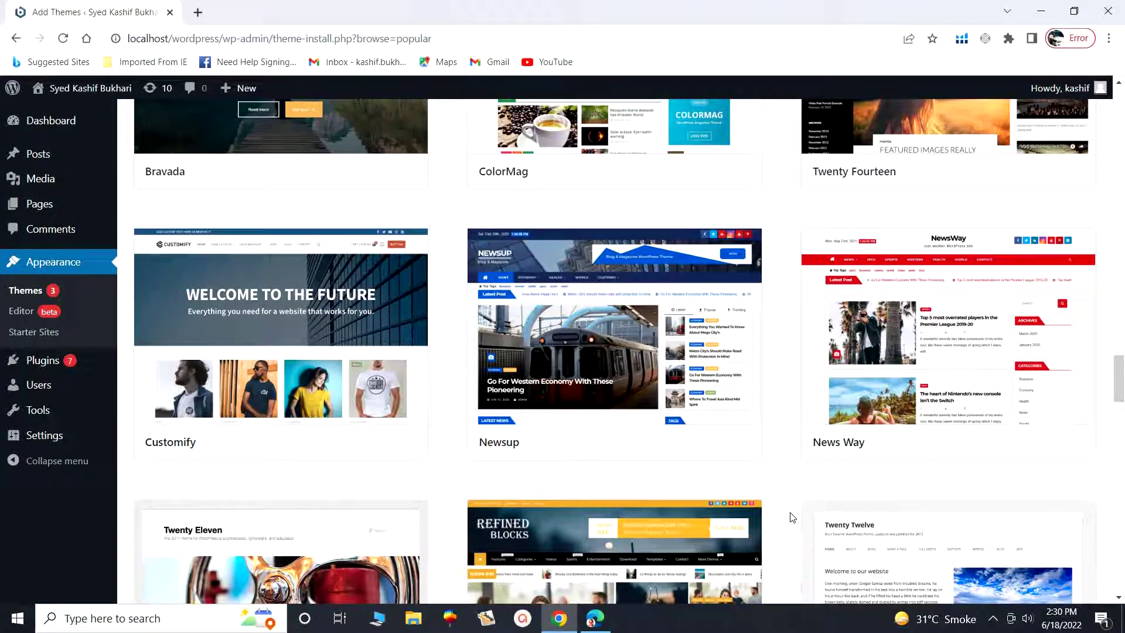
scroll(793, 517, "down", 4)
scroll(793, 517, "down", 3)
scroll(792, 516, "down", 2)
scroll(792, 517, "down", 2)
scroll(792, 517, "down", 3)
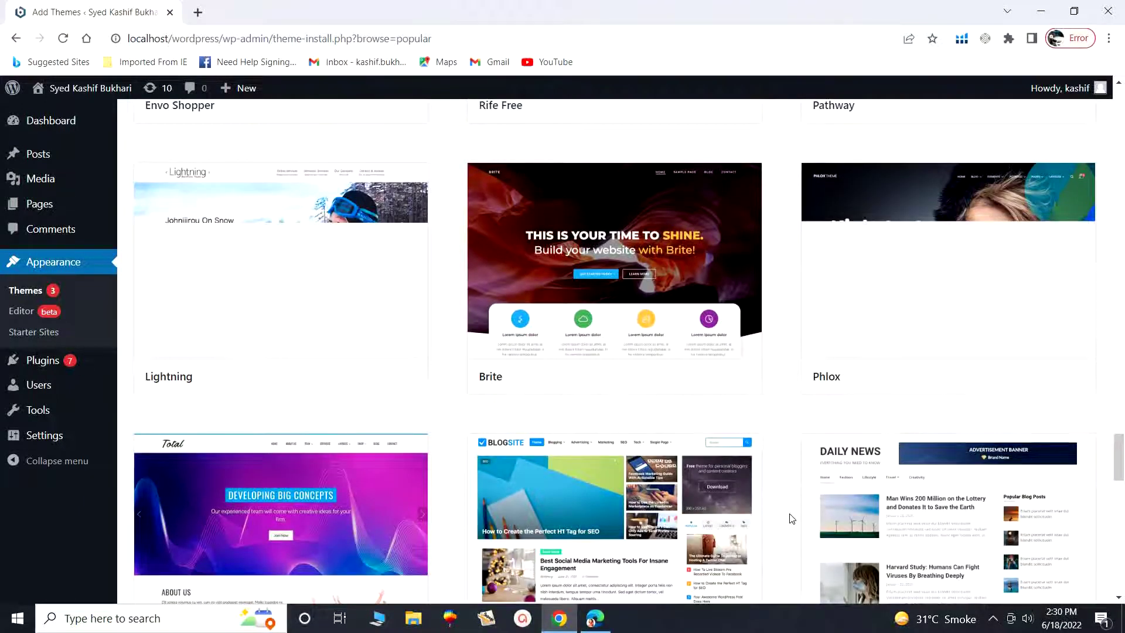
scroll(792, 519, "down", 5)
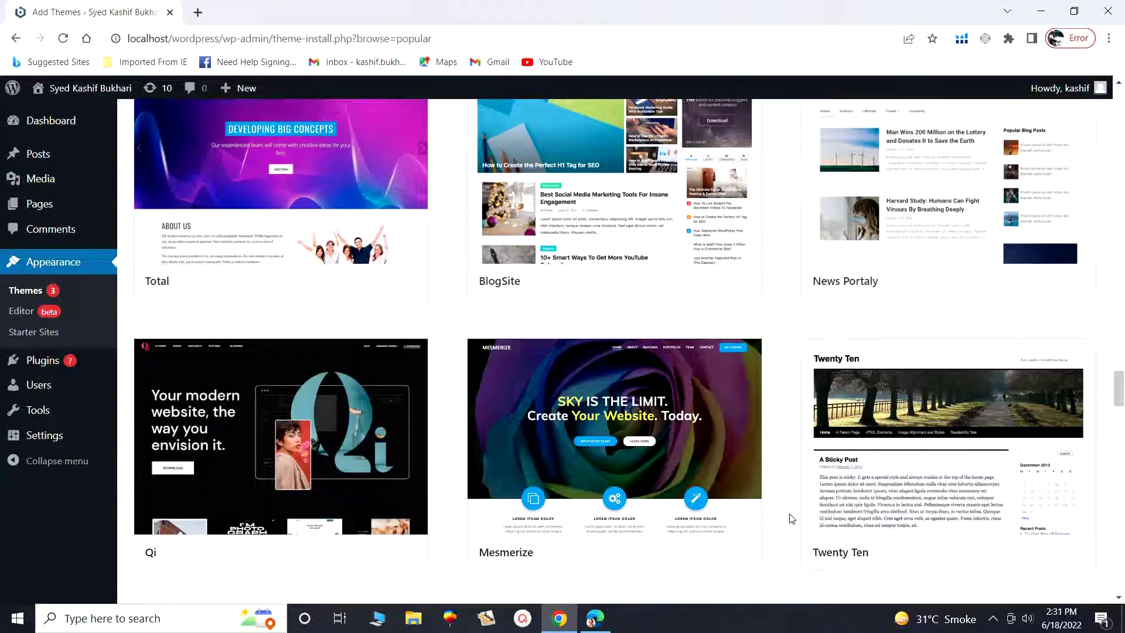
scroll(793, 519, "up", 15)
scroll(793, 518, "up", 20)
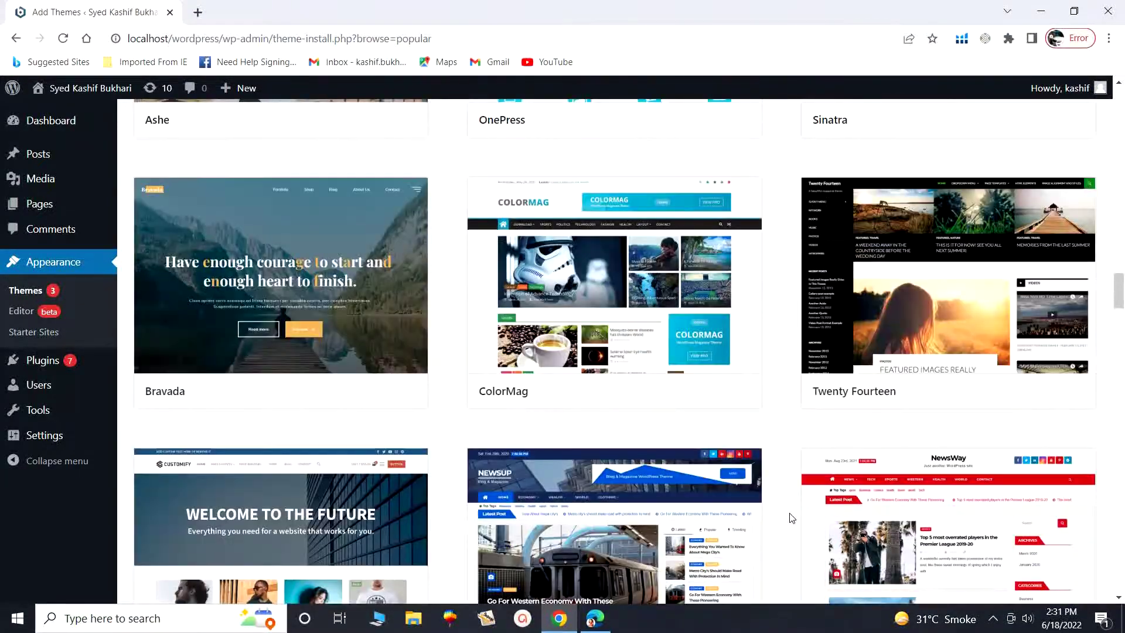
scroll(786, 519, "up", 10)
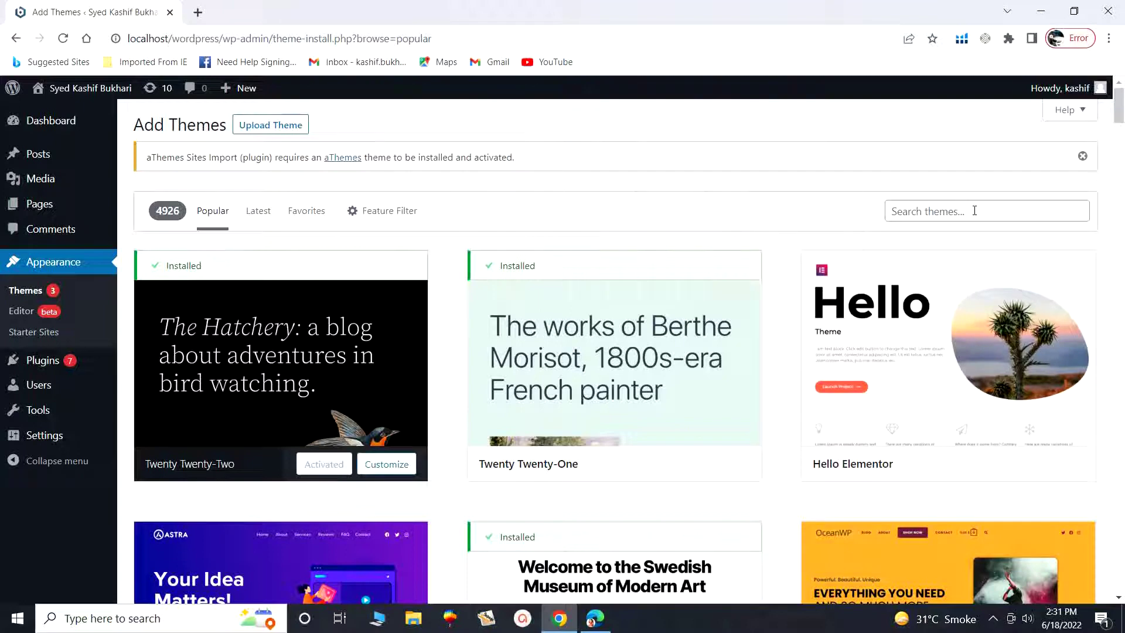
- Search the theme catalogue for "education"
left_click(939, 214)
left_click(910, 295)
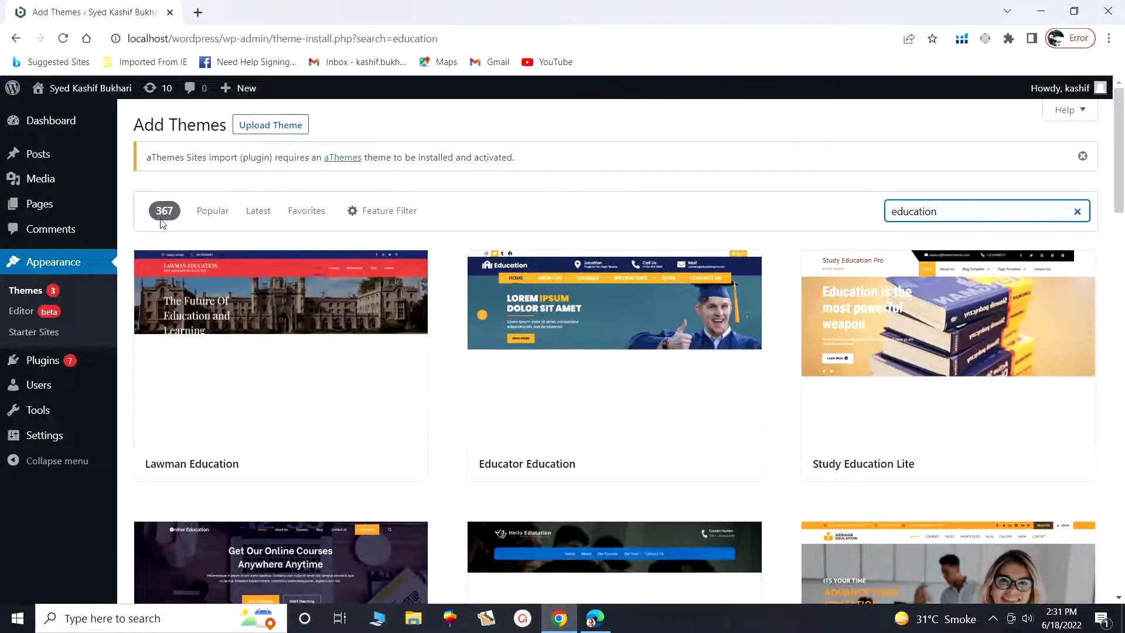
mouse_move(561, 344)
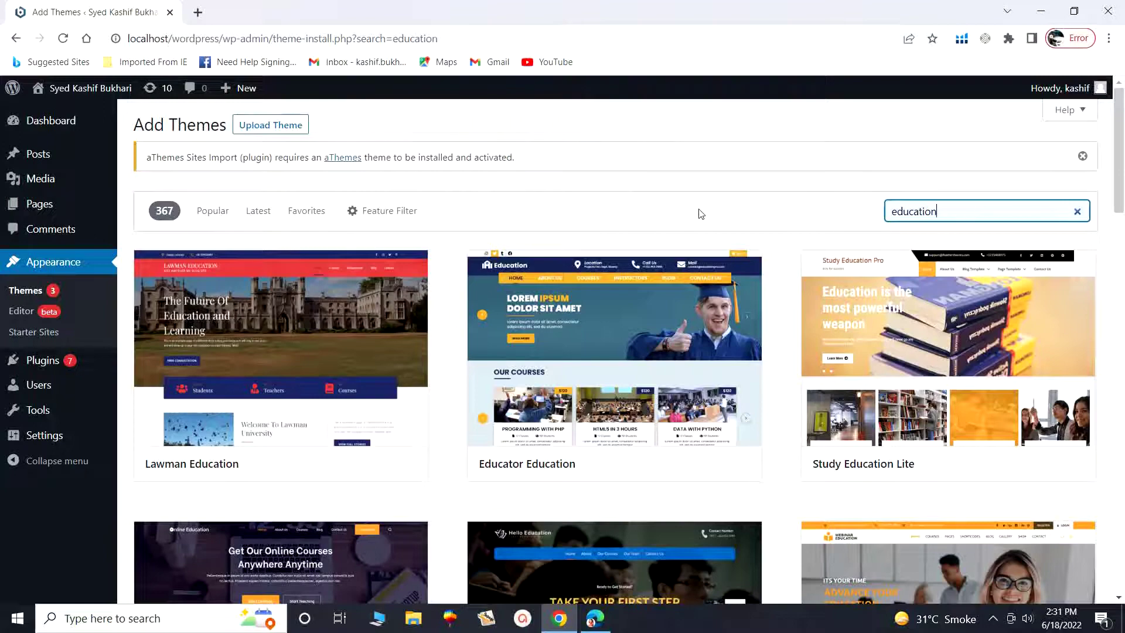
- Examine the designs of the education themes in the search results
scroll(739, 252, "down", 3)
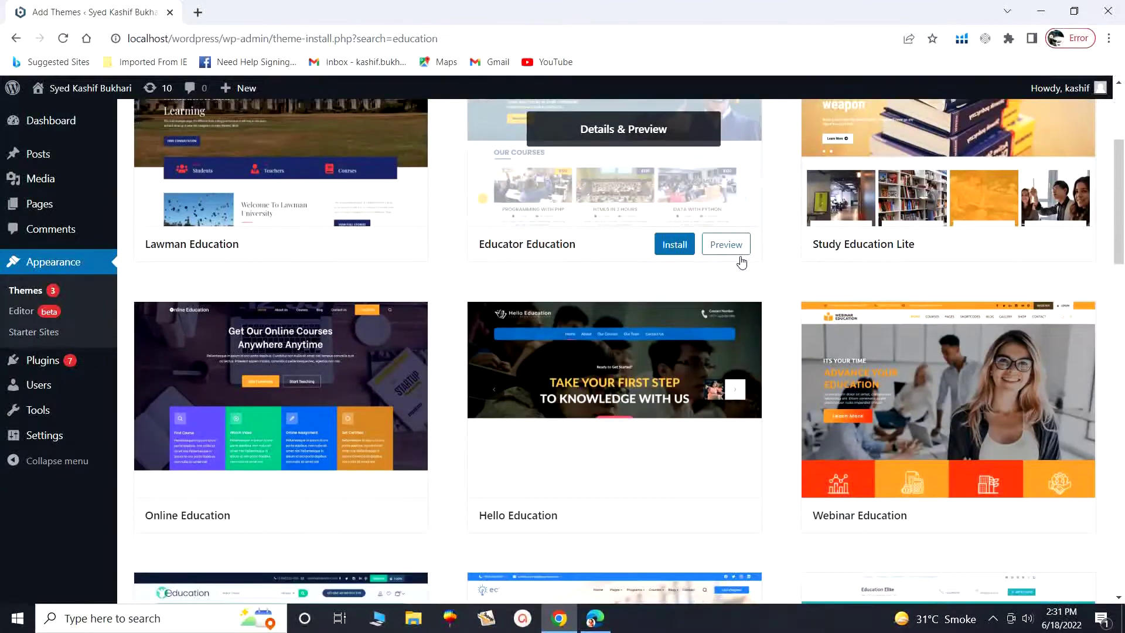
scroll(774, 328, "down", 1)
scroll(776, 333, "down", 3)
scroll(776, 333, "down", 4)
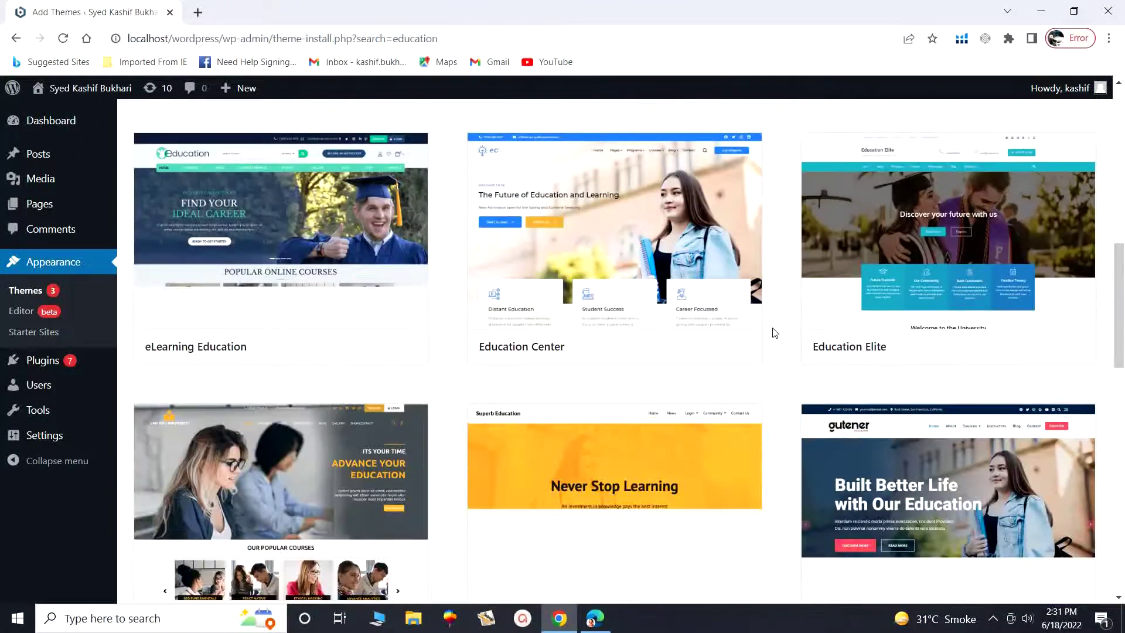
scroll(775, 333, "down", 5)
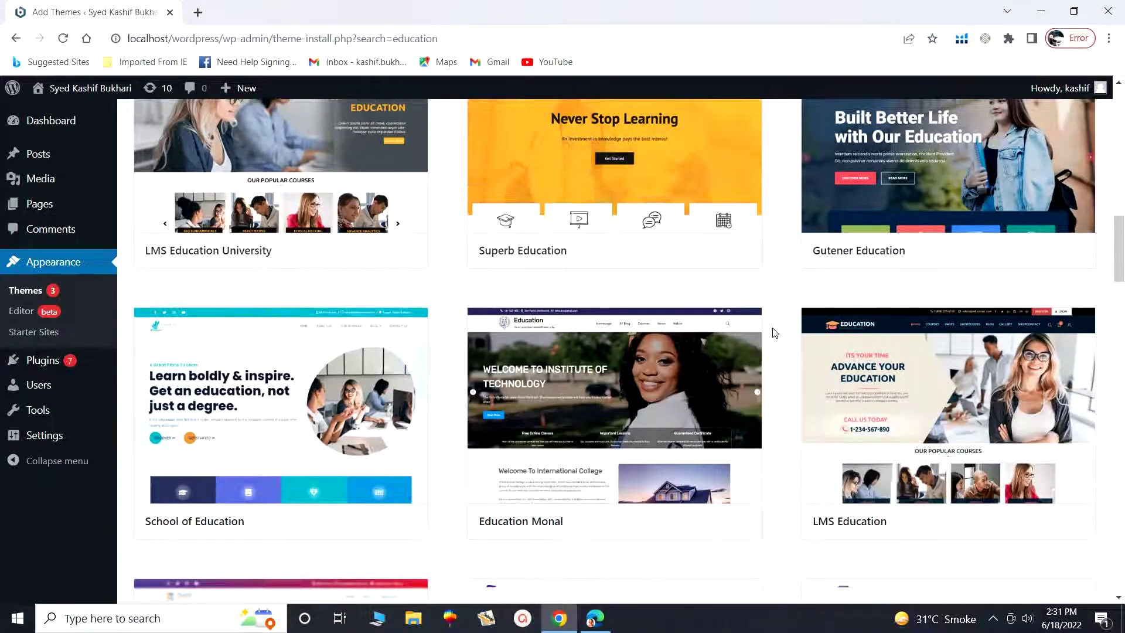
scroll(775, 333, "down", 1)
scroll(776, 332, "down", 4)
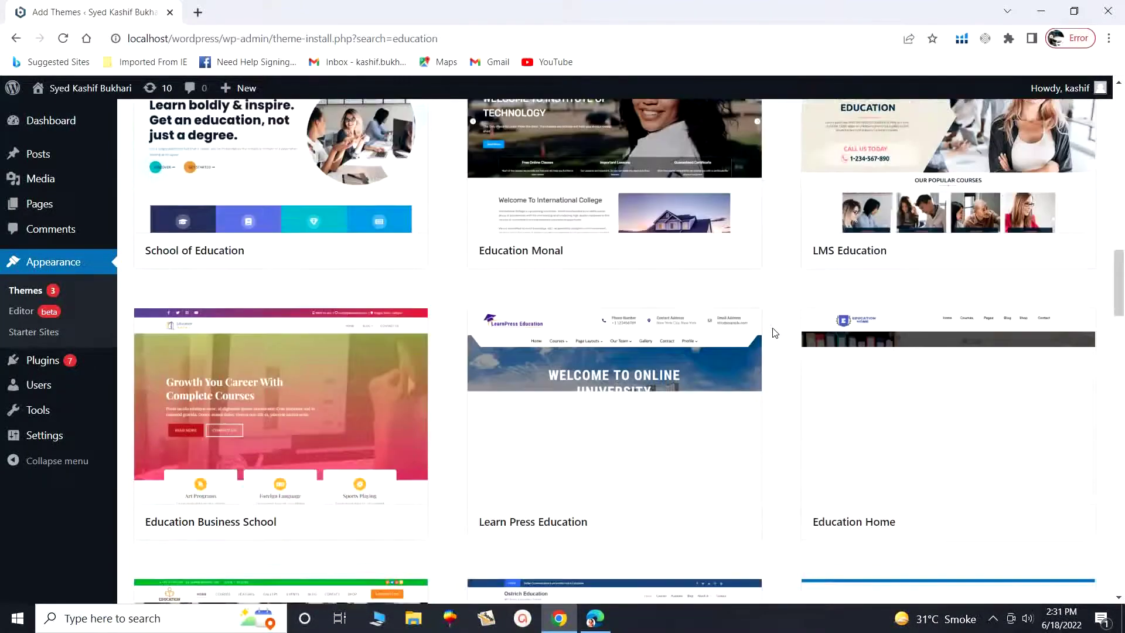
scroll(775, 333, "down", 4)
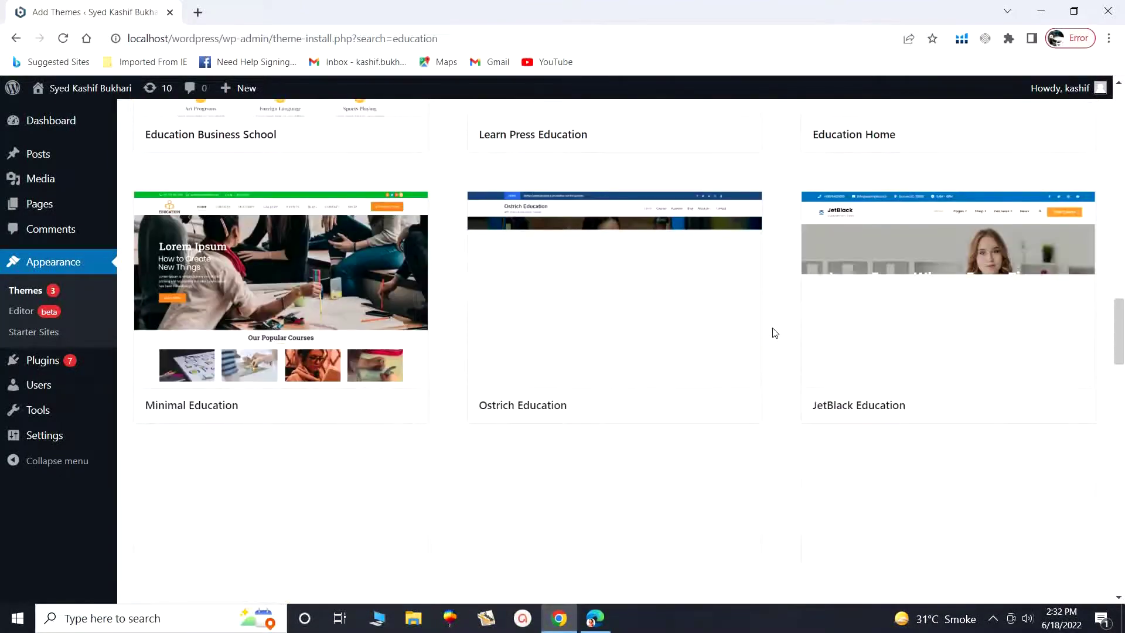
scroll(776, 333, "up", 20)
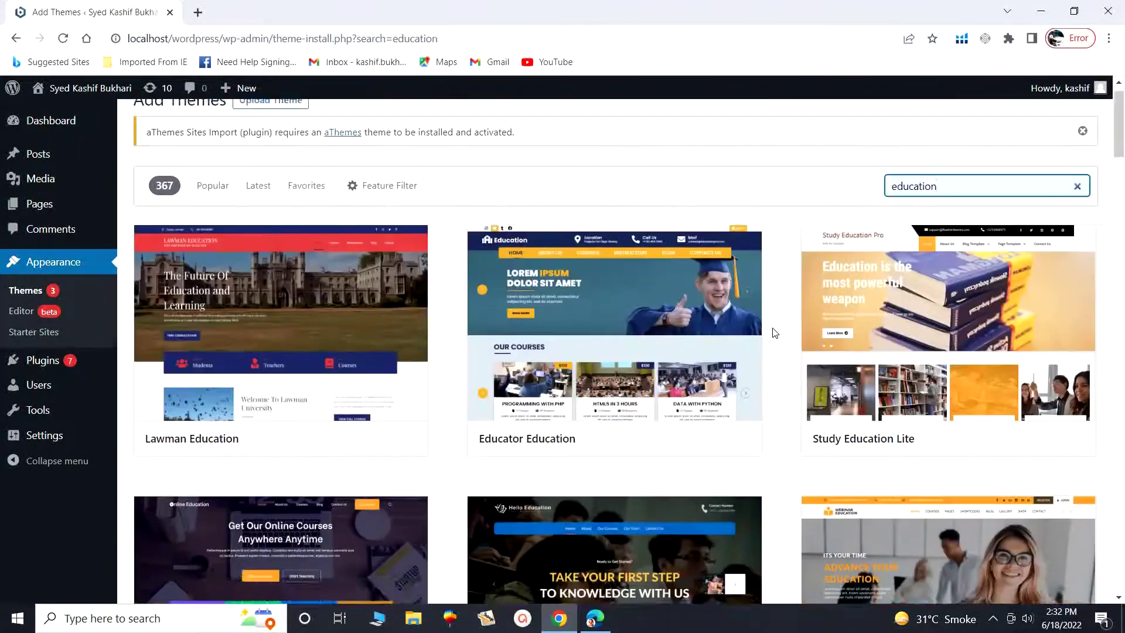
- Replace the theme search term with "dentist"
scroll(775, 333, "up", 1)
left_click(1077, 212)
type("dentist")
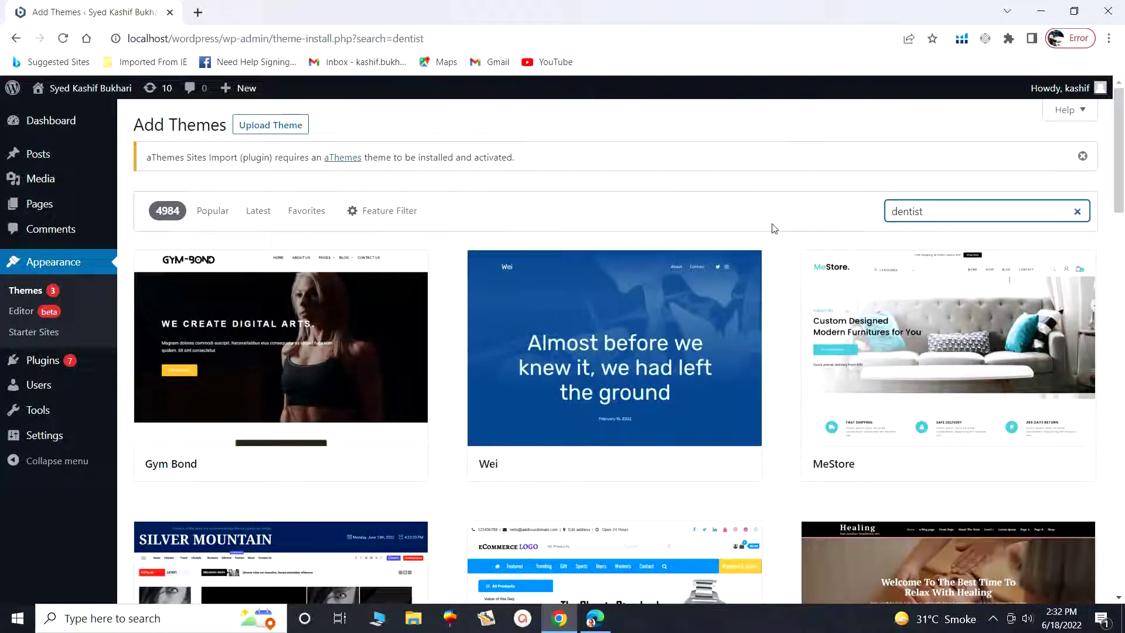
- Clear the theme search and enter "dentist" again to retry it
left_click(958, 214)
key("BackSpace")
key("BackSpace")
key("BackSpace")
key("BackSpace")
key("BackSpace")
key("BackSpace")
key("BackSpace")
type("de")
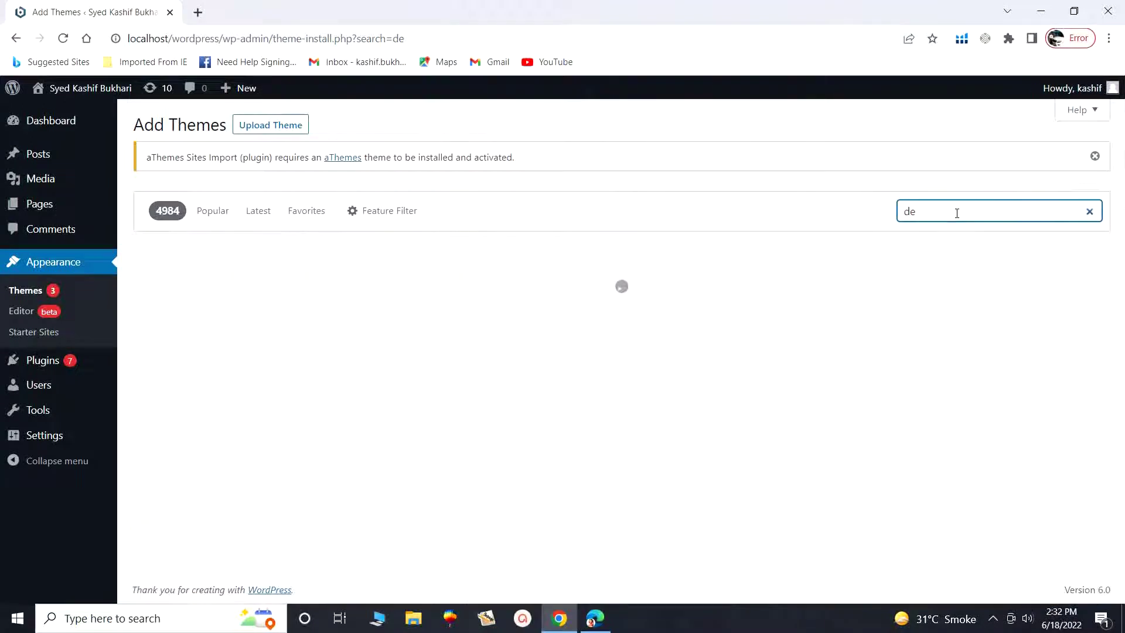
type("ntist")
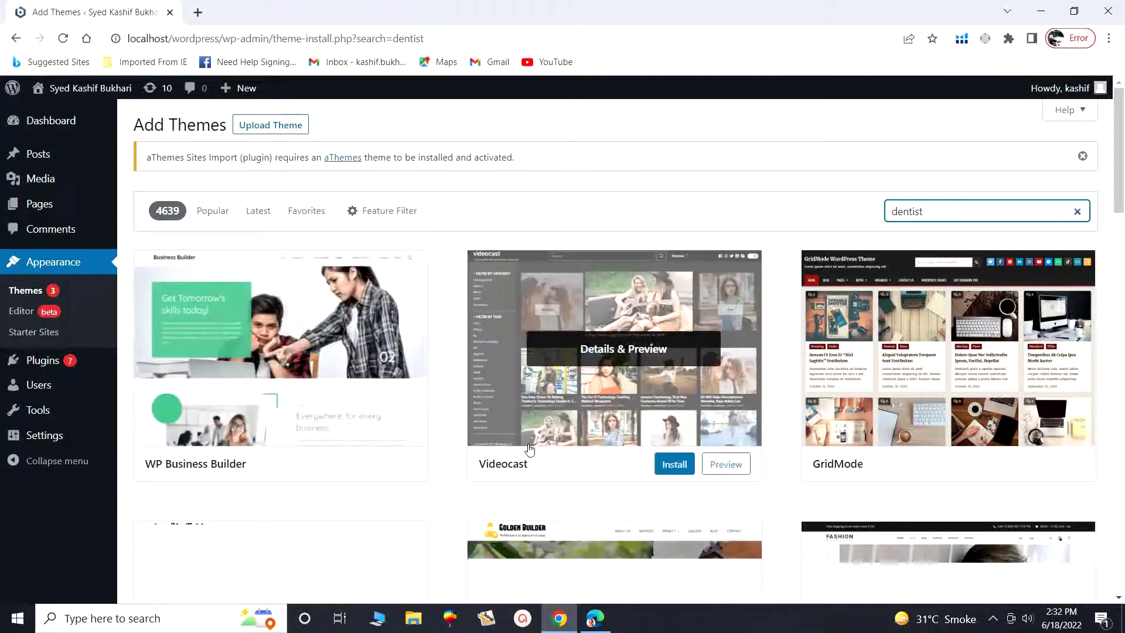
- Go back to the installed themes, reopen the Add Themes page and search for "dentist"
left_click(15, 41)
scroll(793, 201, "down", 3)
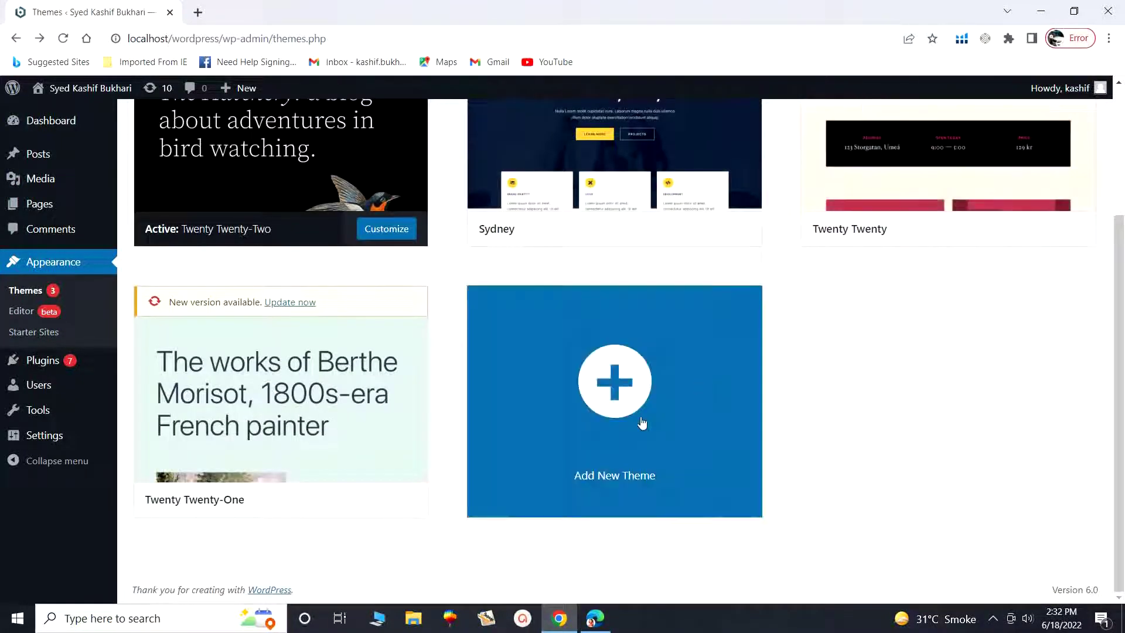
left_click(626, 417)
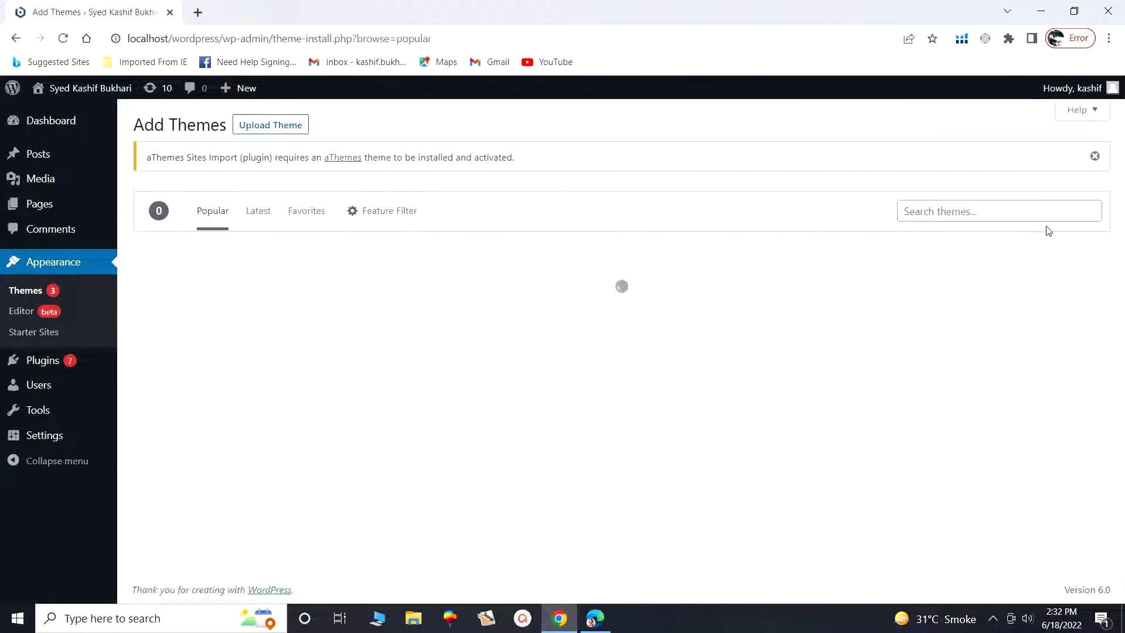
left_click(1028, 217)
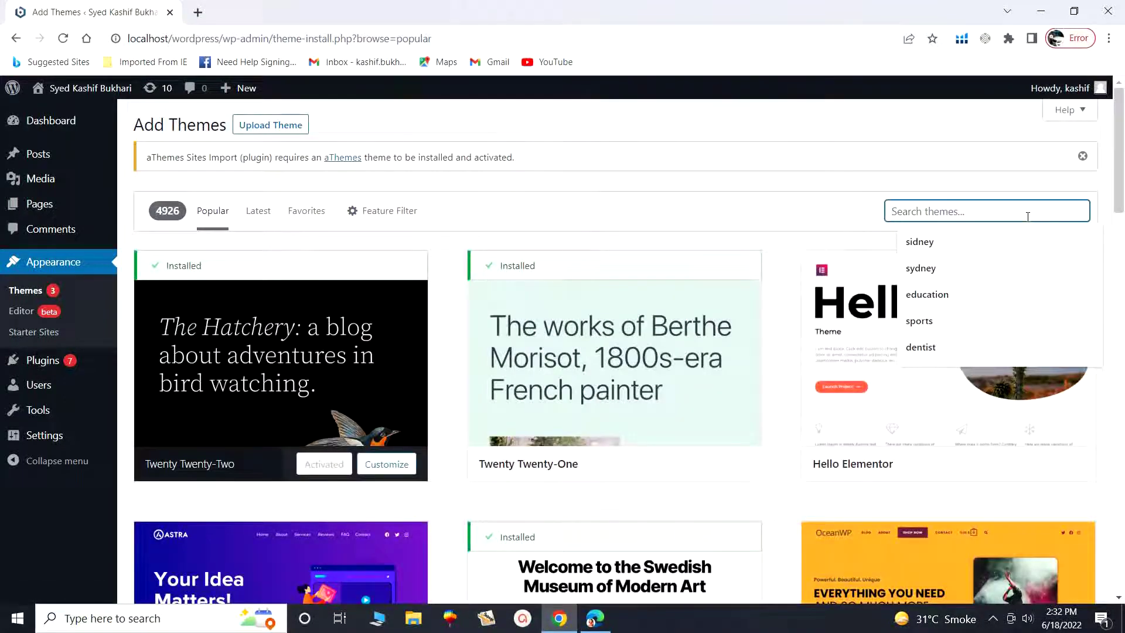
left_click(991, 351)
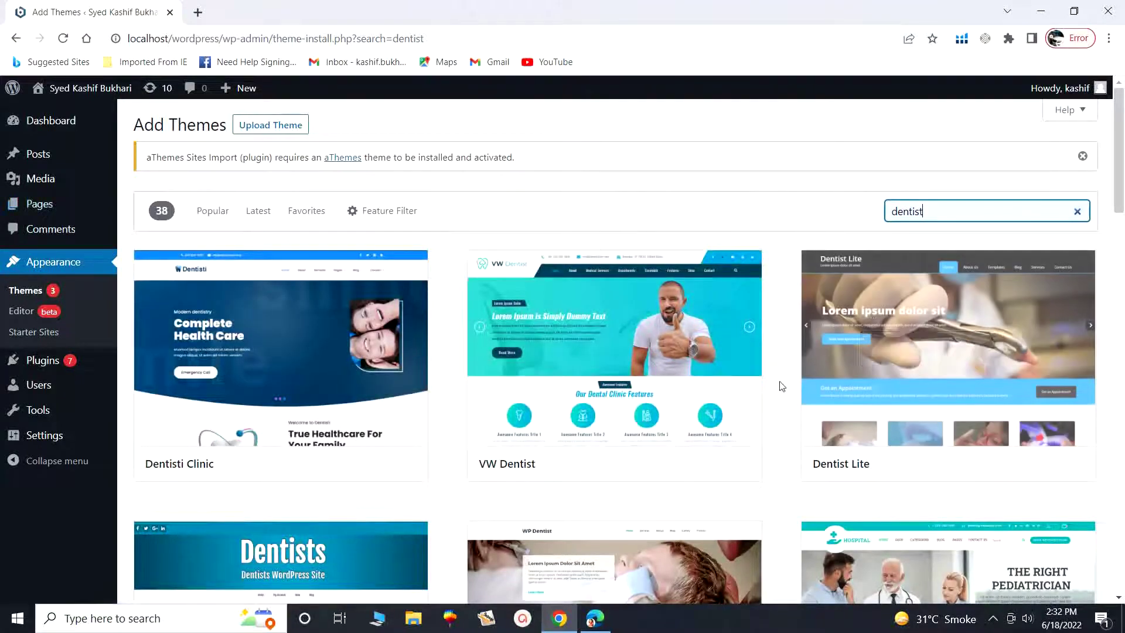
- Examine the designs of the dentist themes in the search results
scroll(781, 387, "down", 3)
scroll(778, 406, "down", 3)
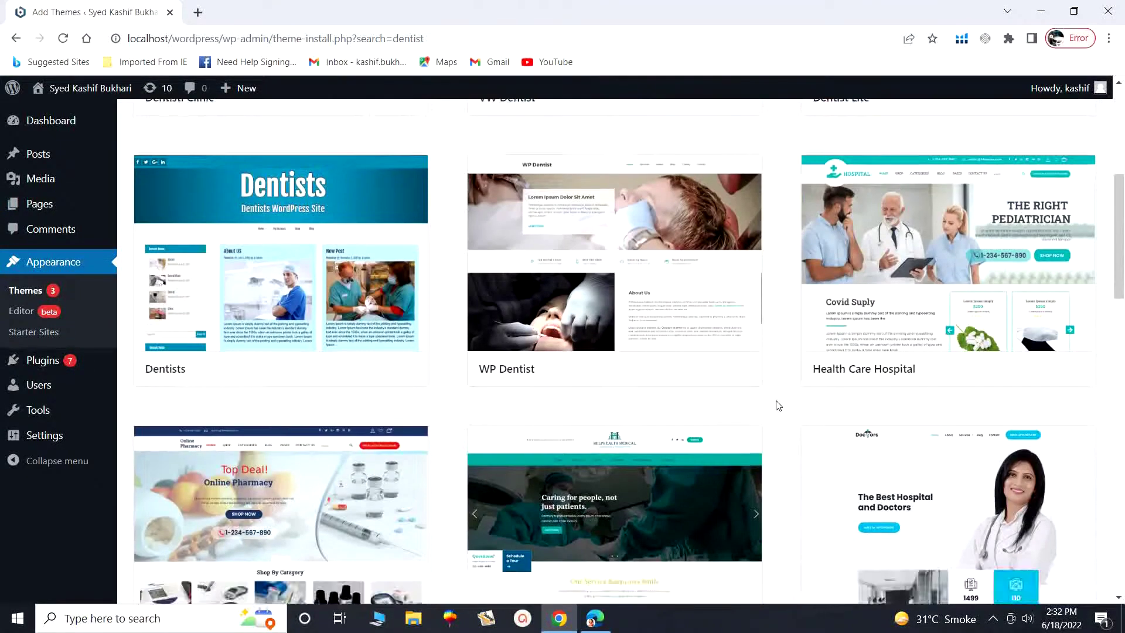
scroll(778, 406, "down", 3)
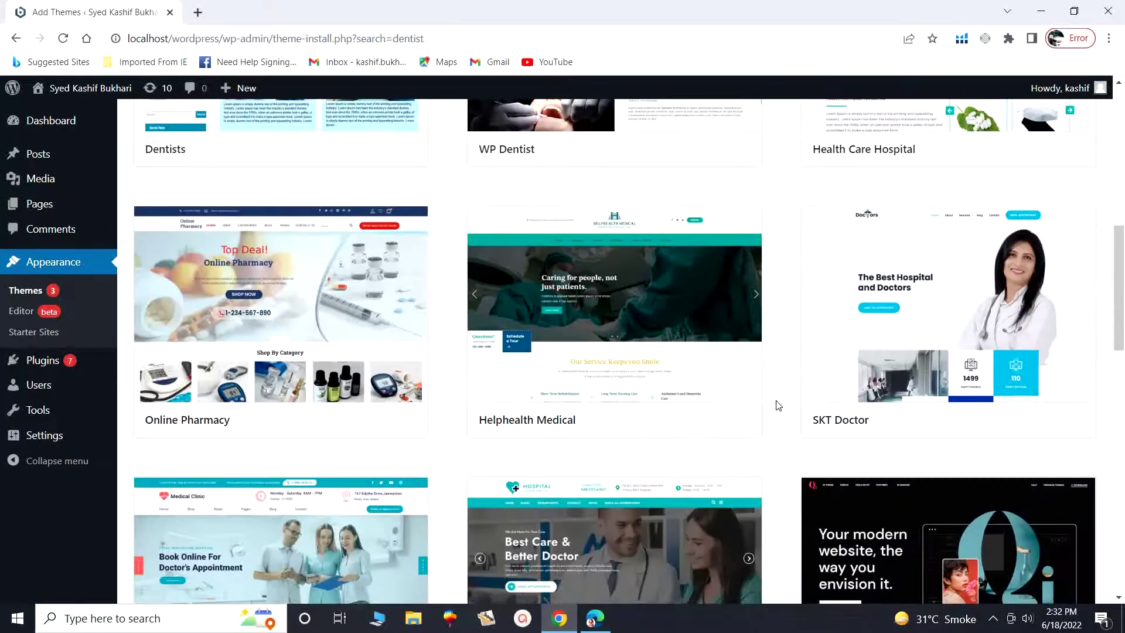
scroll(778, 405, "down", 5)
scroll(778, 406, "down", 1)
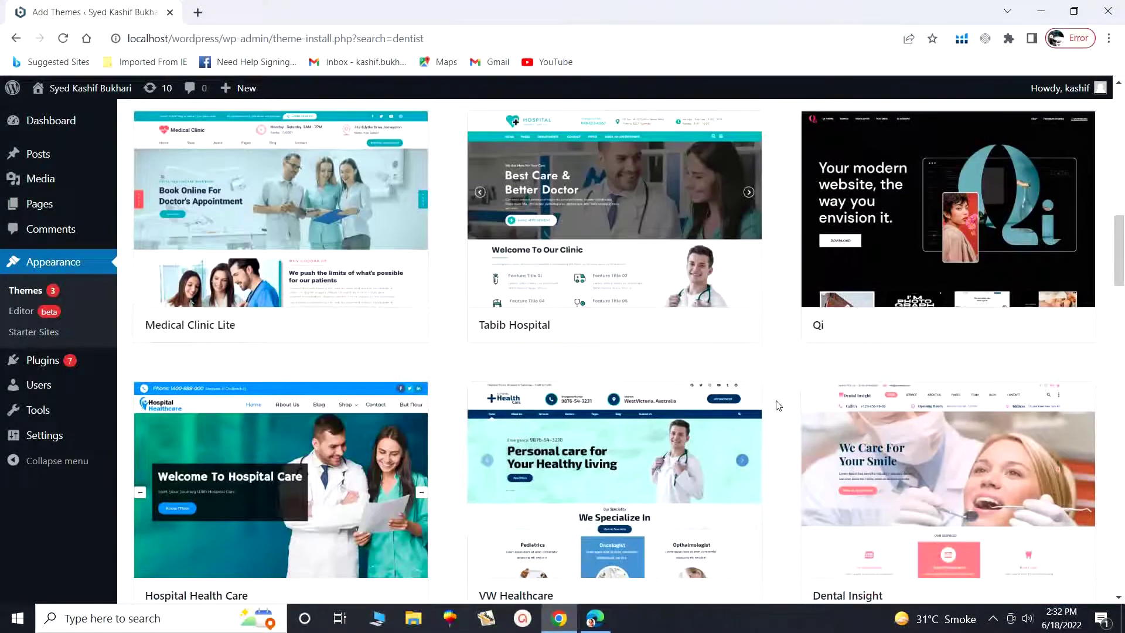
scroll(779, 406, "down", 6)
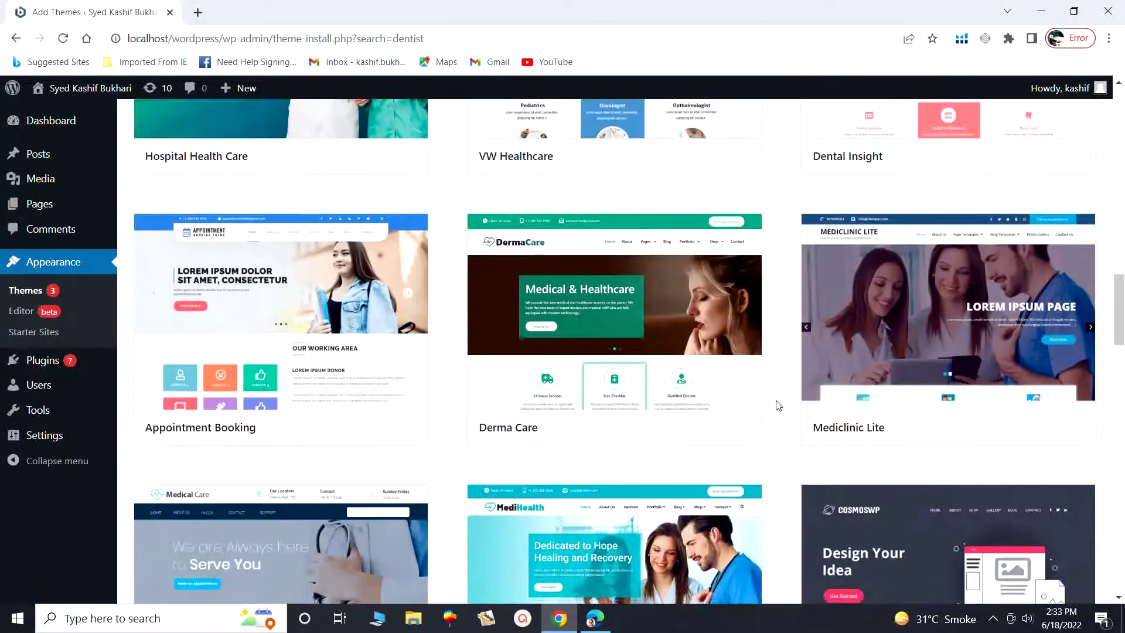
scroll(778, 406, "down", 2)
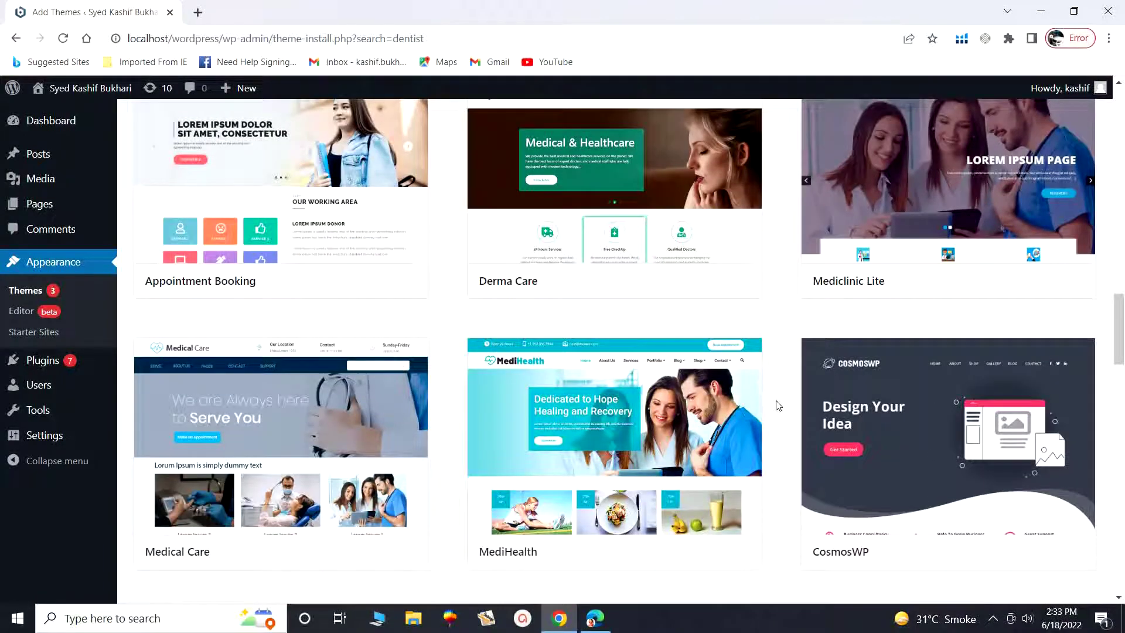
scroll(779, 406, "up", 13)
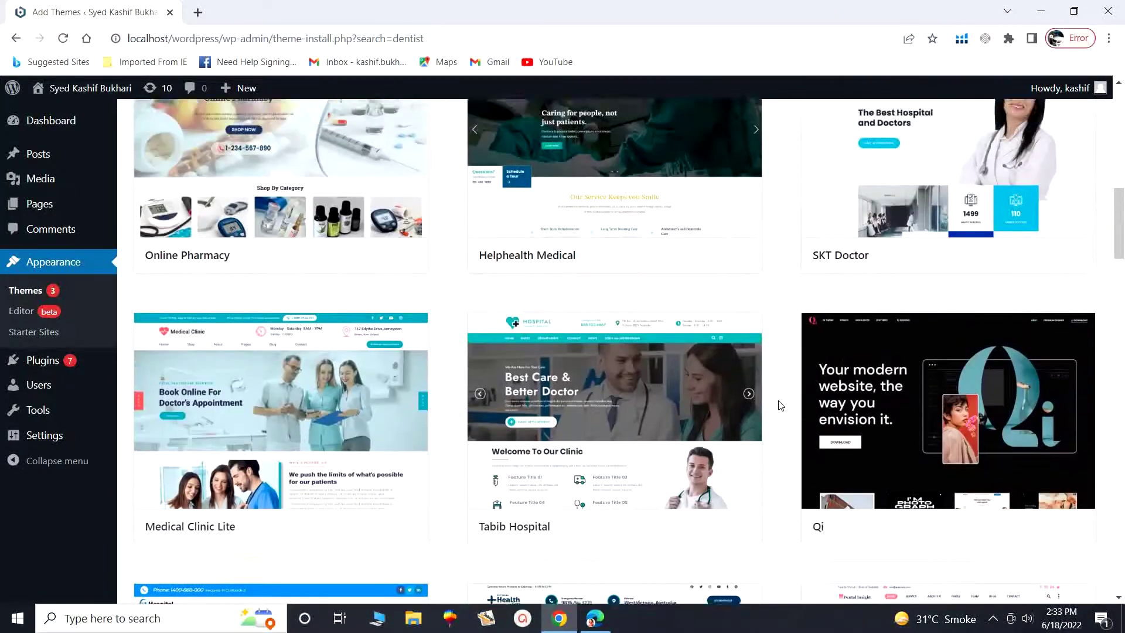
scroll(779, 405, "up", 8)
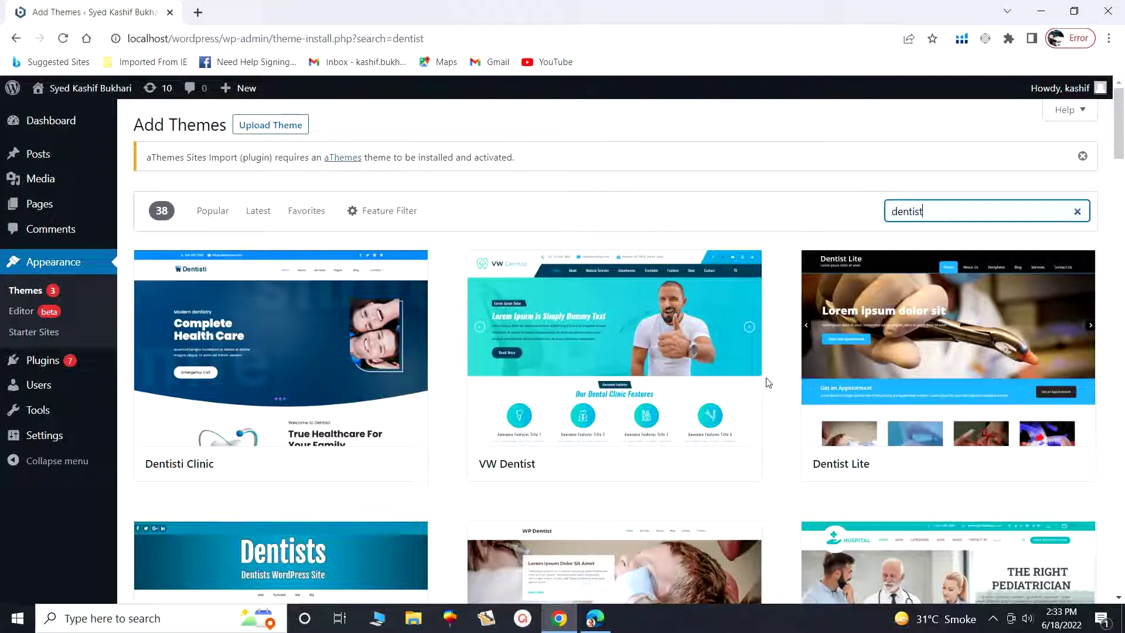
scroll(769, 383, "down", 3)
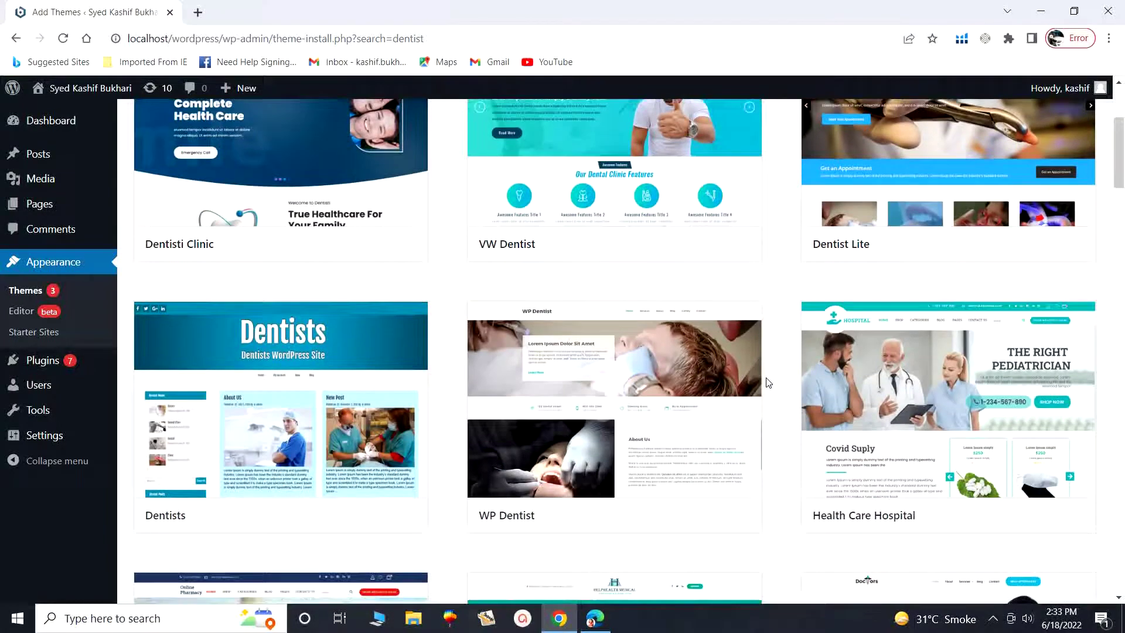
scroll(769, 383, "up", 3)
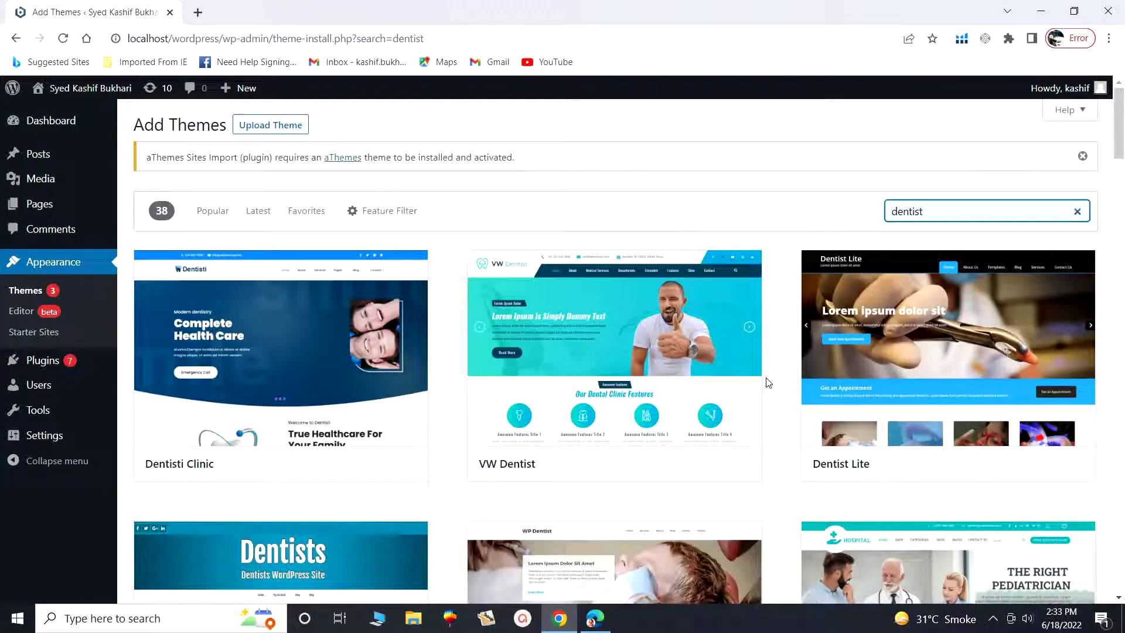
- Replace the theme search term with "sydney"
left_click(1077, 213)
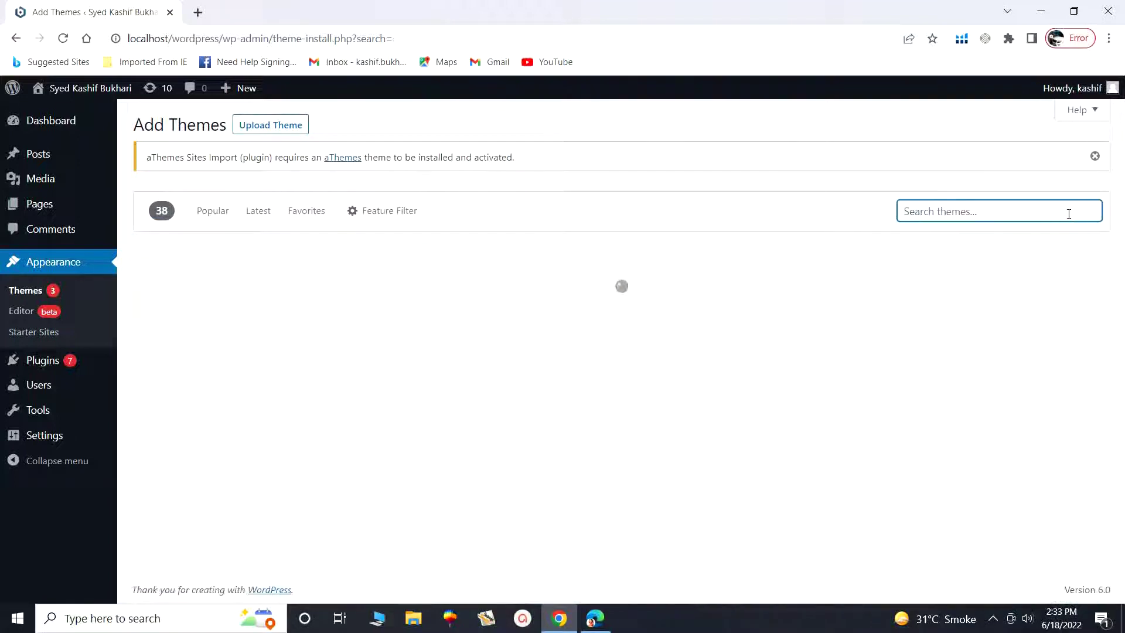
type("s")
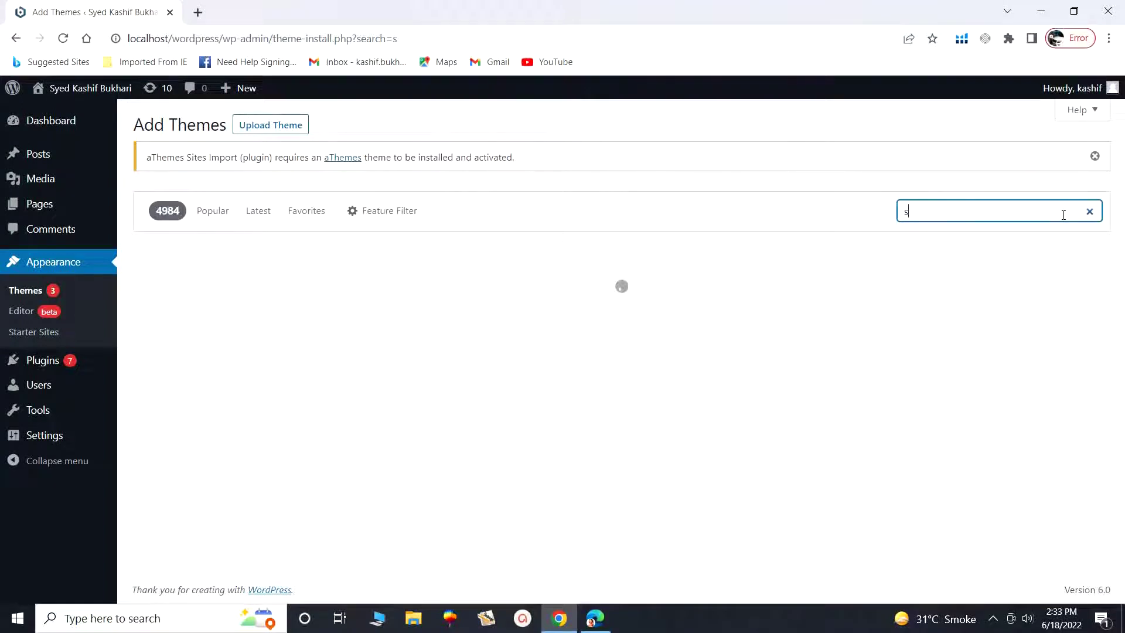
type("ydney")
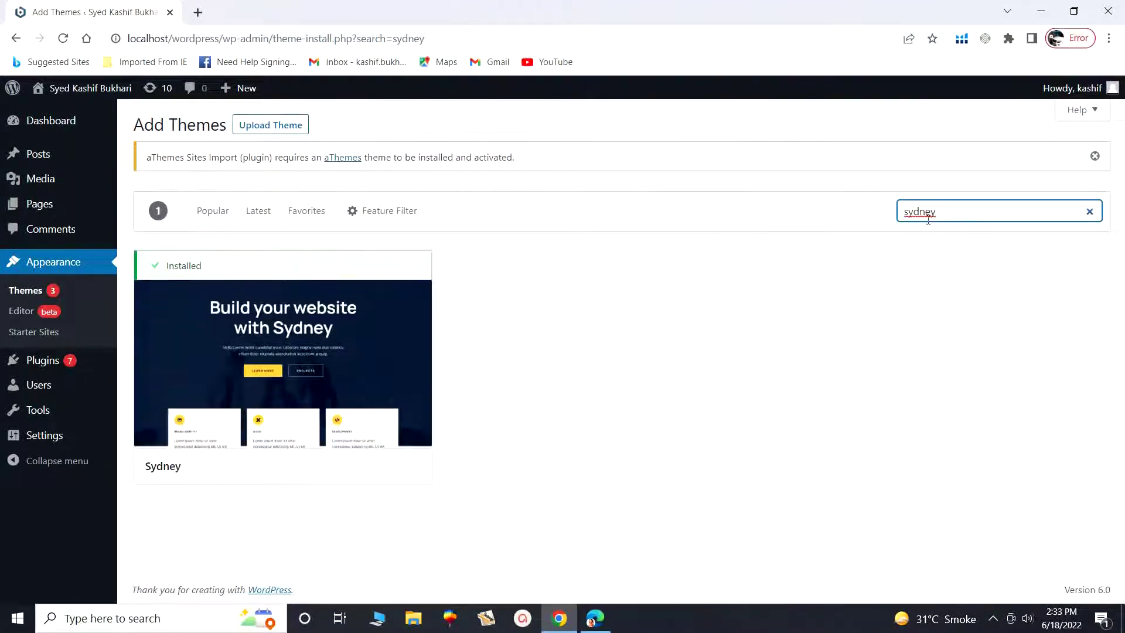
- Open the details and preview of the Sydney theme and activate it
mouse_move(369, 299)
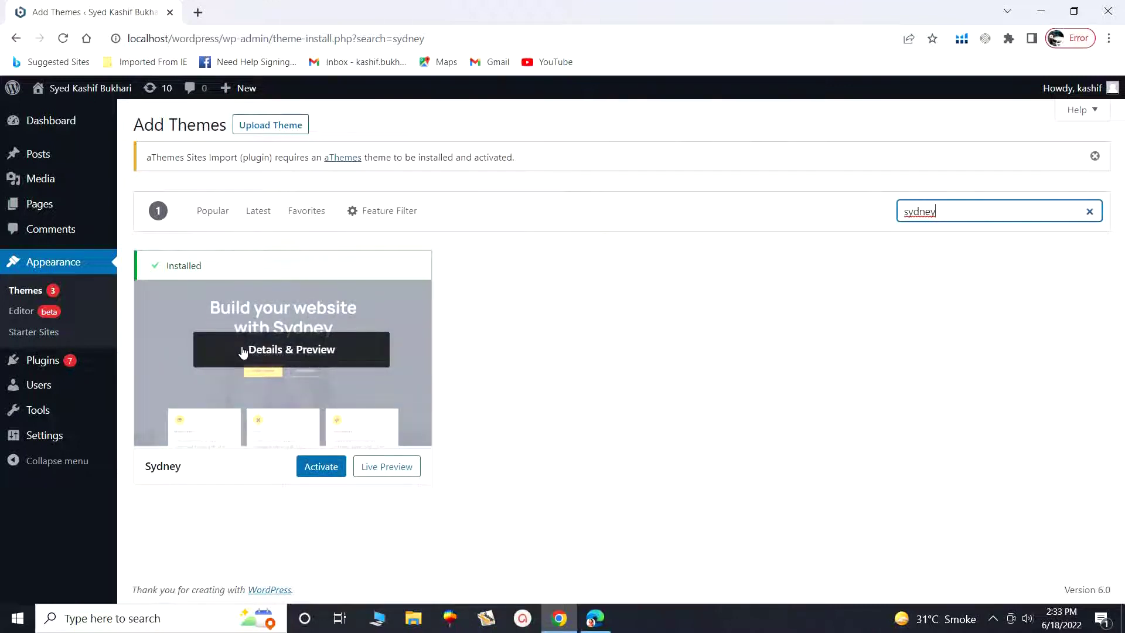
left_click(287, 355)
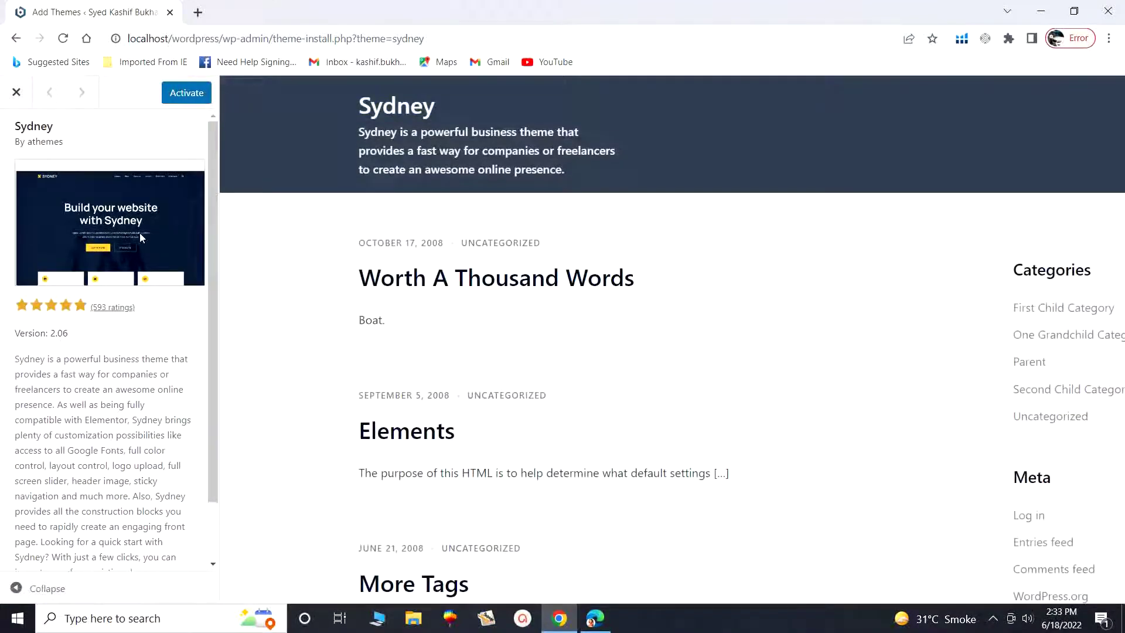
left_click(186, 101)
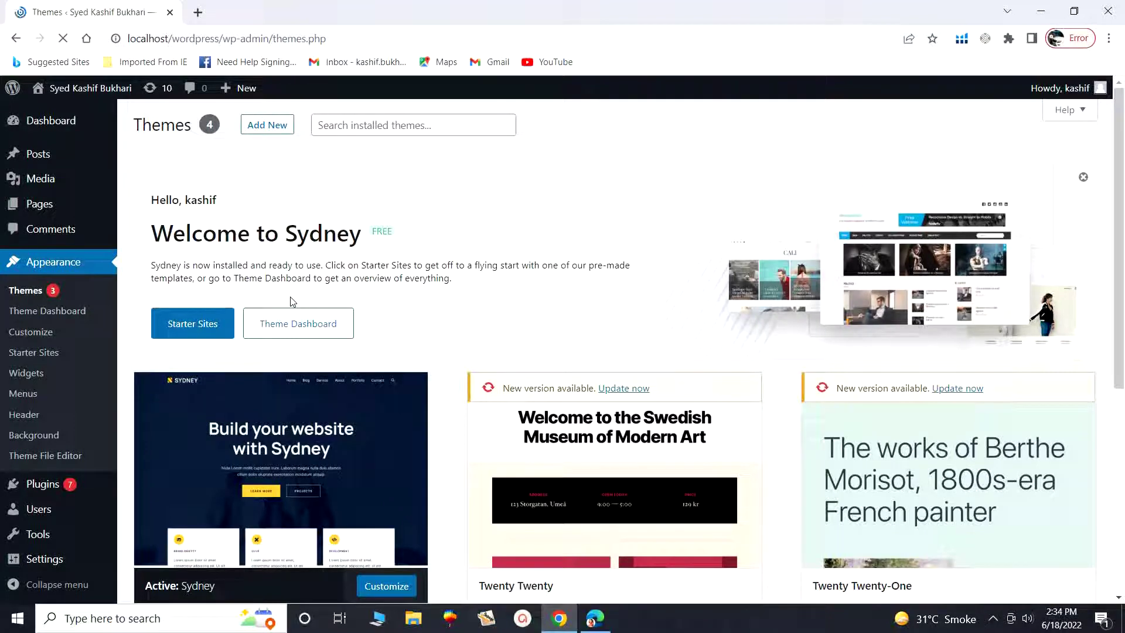
- Visit the live site and look over its front page with the Sydney theme applied
mouse_move(58, 96)
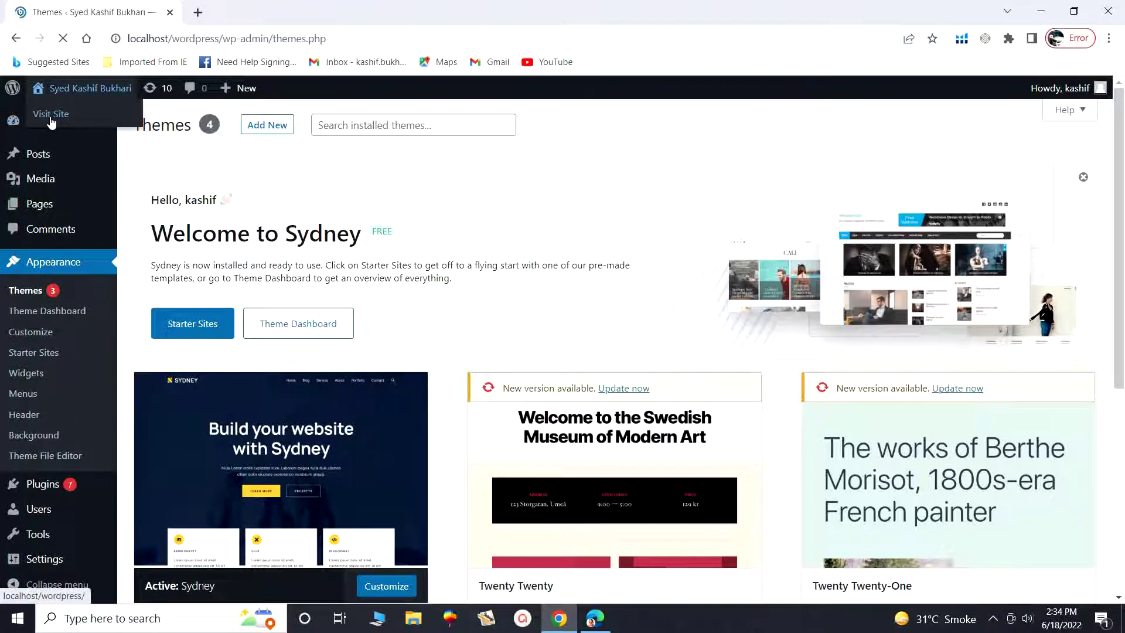
left_click(51, 115)
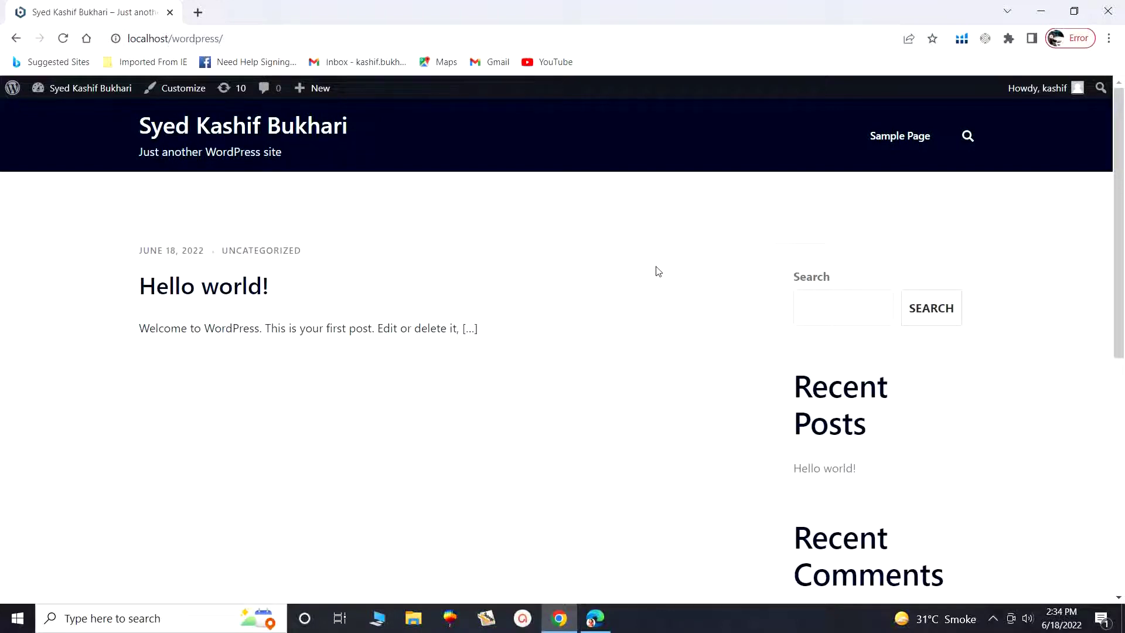
scroll(851, 337, "down", 7)
scroll(854, 338, "up", 1)
scroll(853, 338, "up", 6)
- Return to the admin dashboard and open Sydney's Starter Sites from the installed themes page
mouse_move(46, 93)
left_click(41, 114)
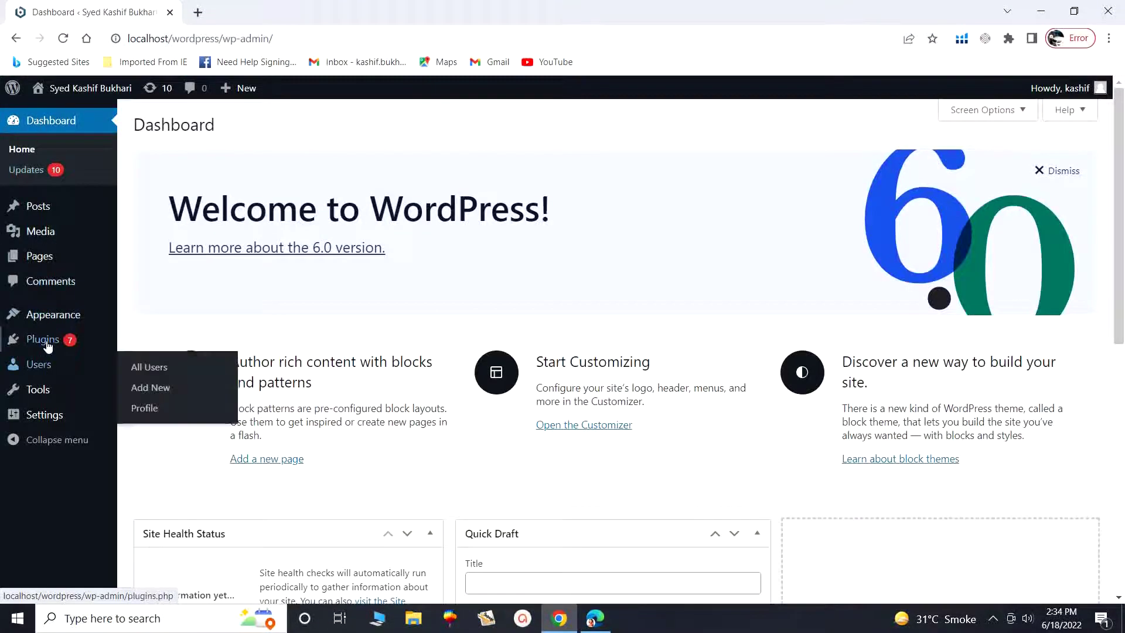
left_click(57, 318)
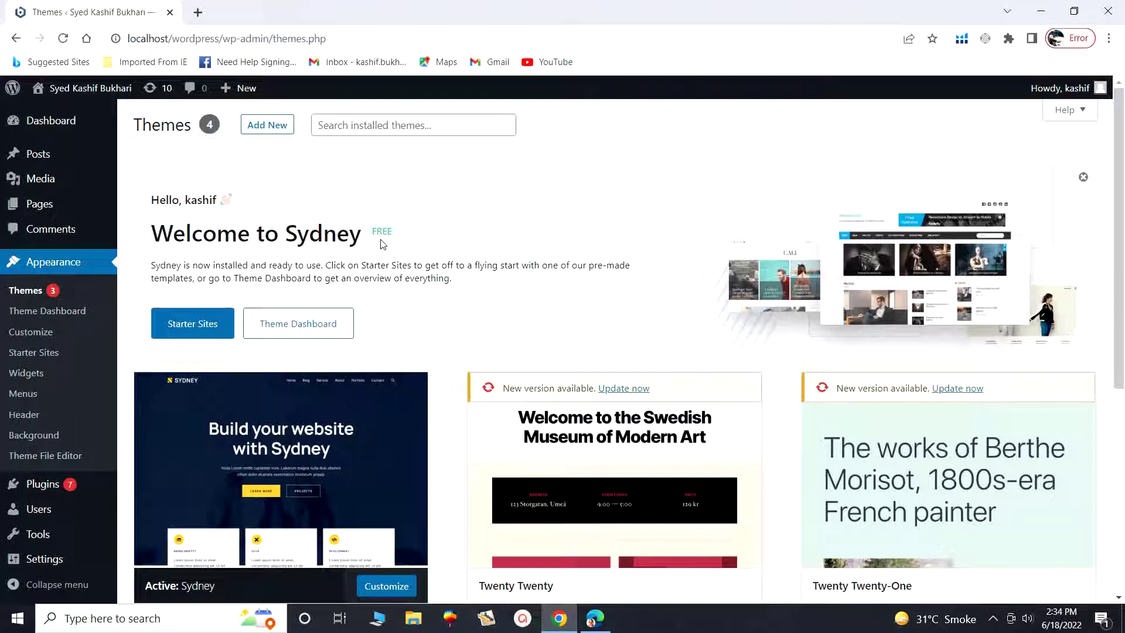
left_click(186, 327)
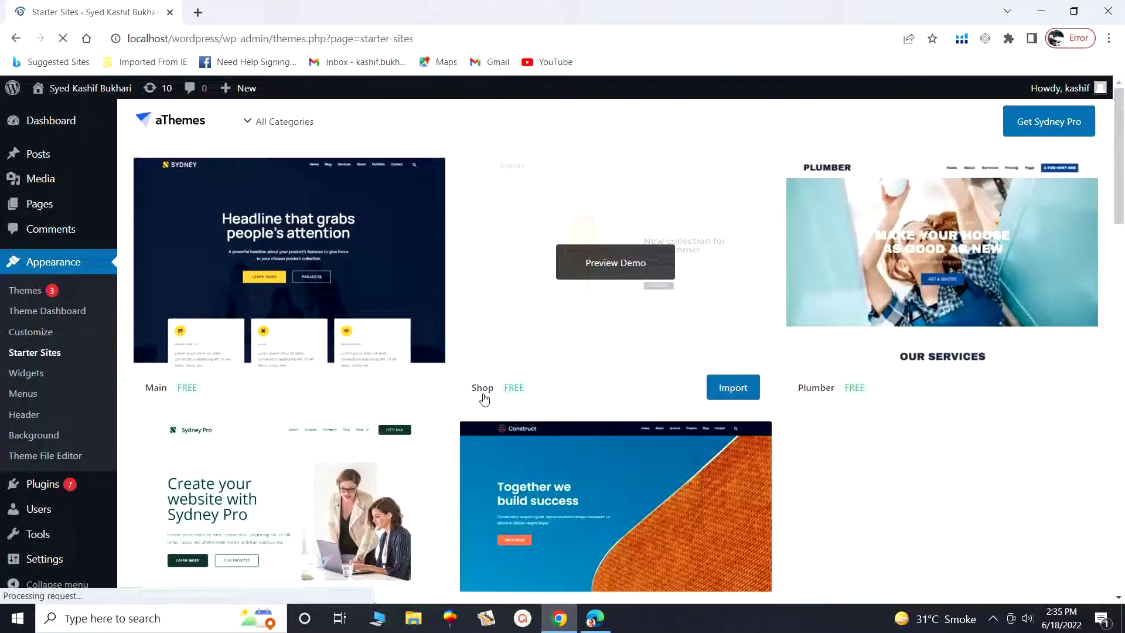
- Try to preview the demo of the Shop starter site and return to the list of starter sites
left_click(603, 267)
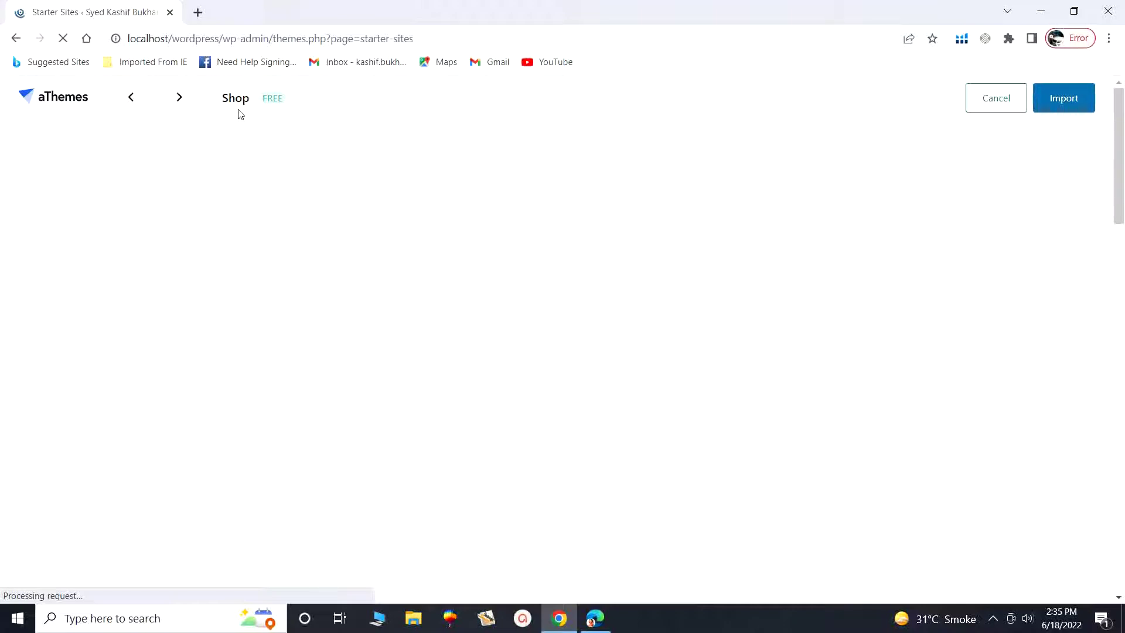
left_click(17, 39)
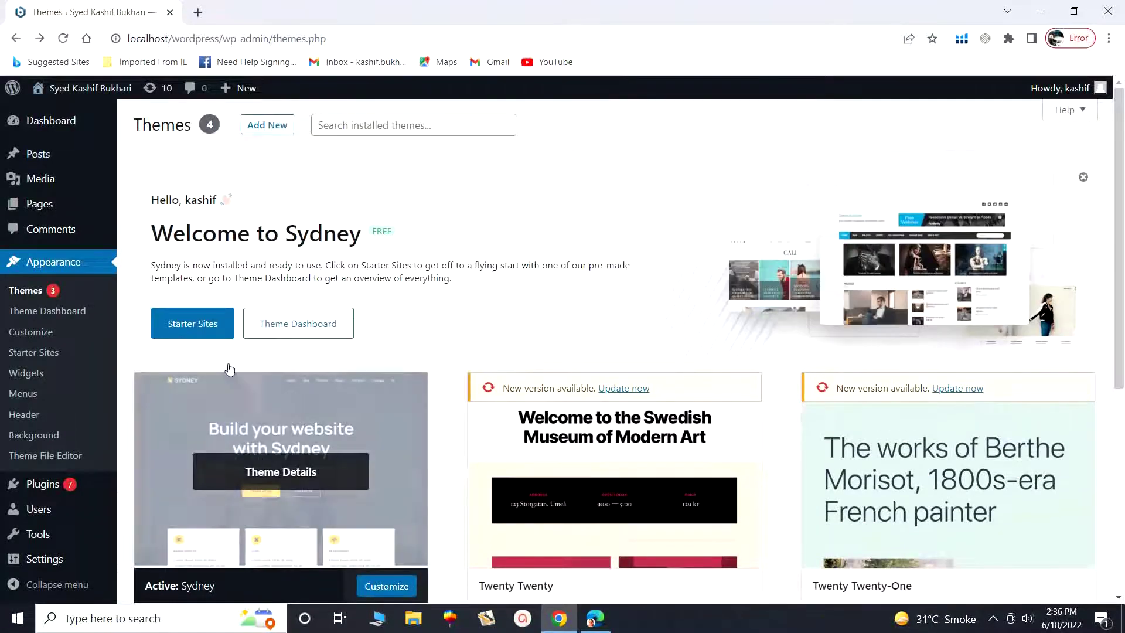
left_click(184, 252)
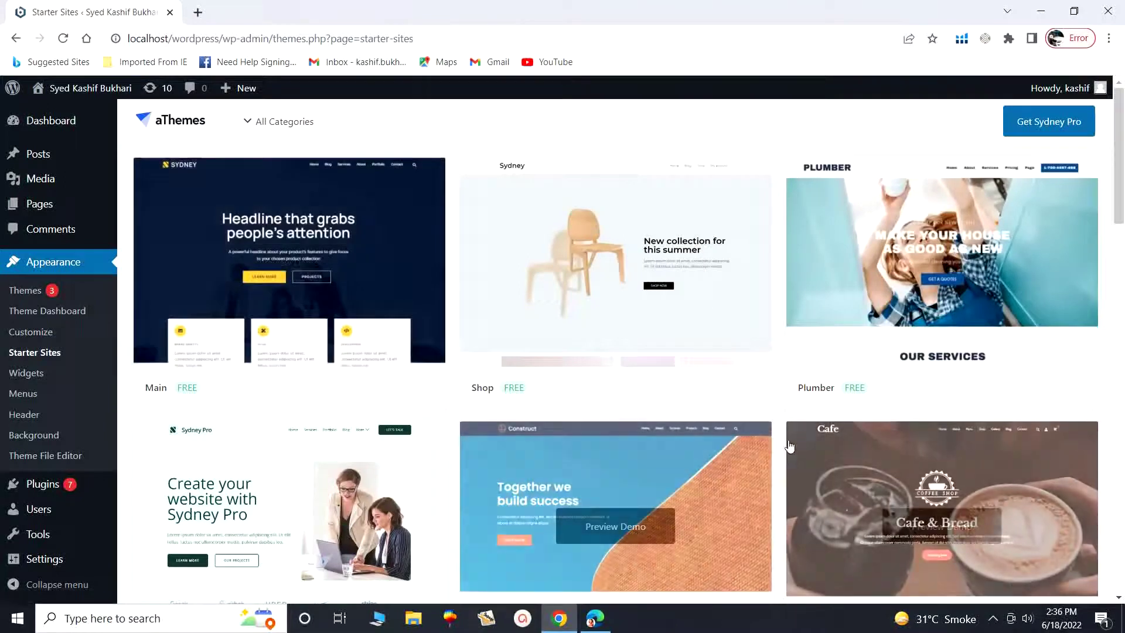
- Examine the Sydney starter site designs and which of them are free or Pro
mouse_move(528, 334)
mouse_move(873, 472)
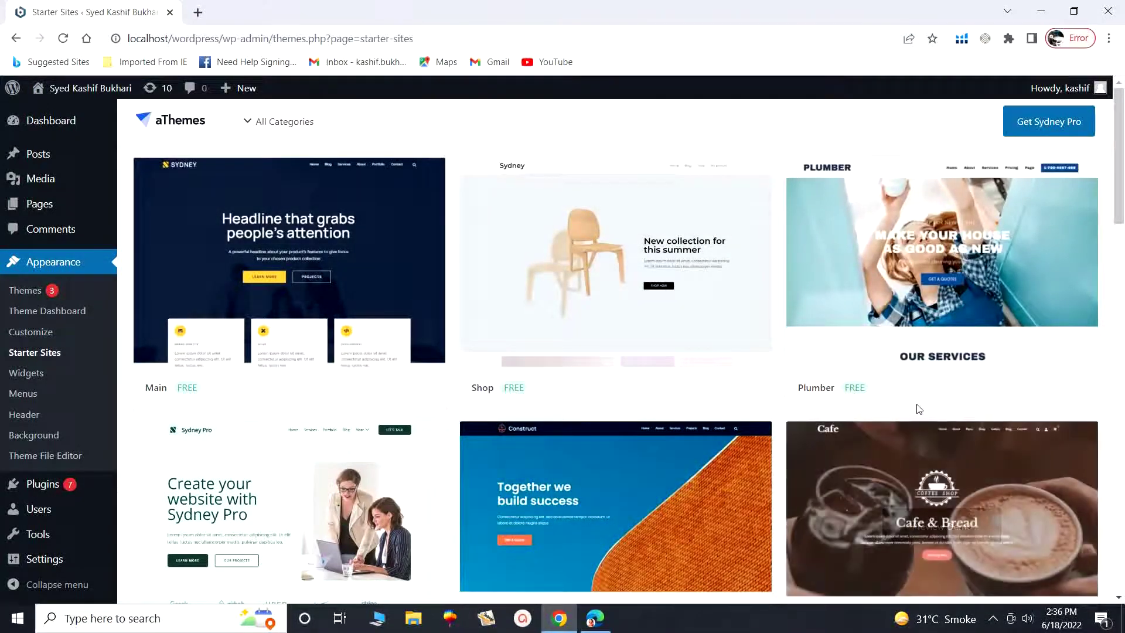
mouse_move(961, 319)
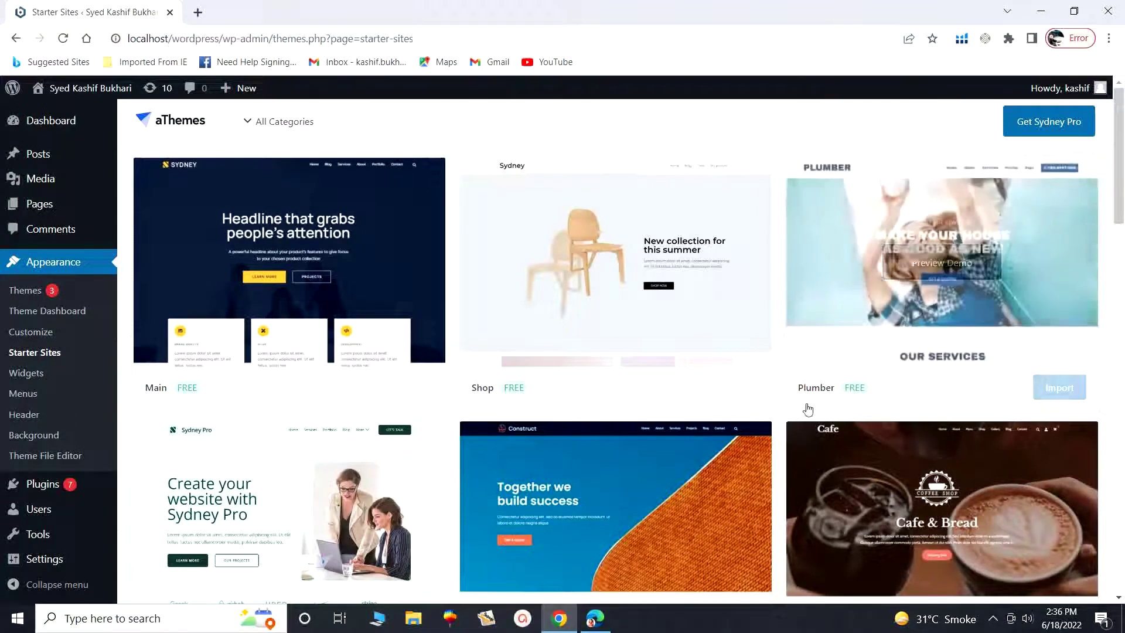
mouse_move(722, 499)
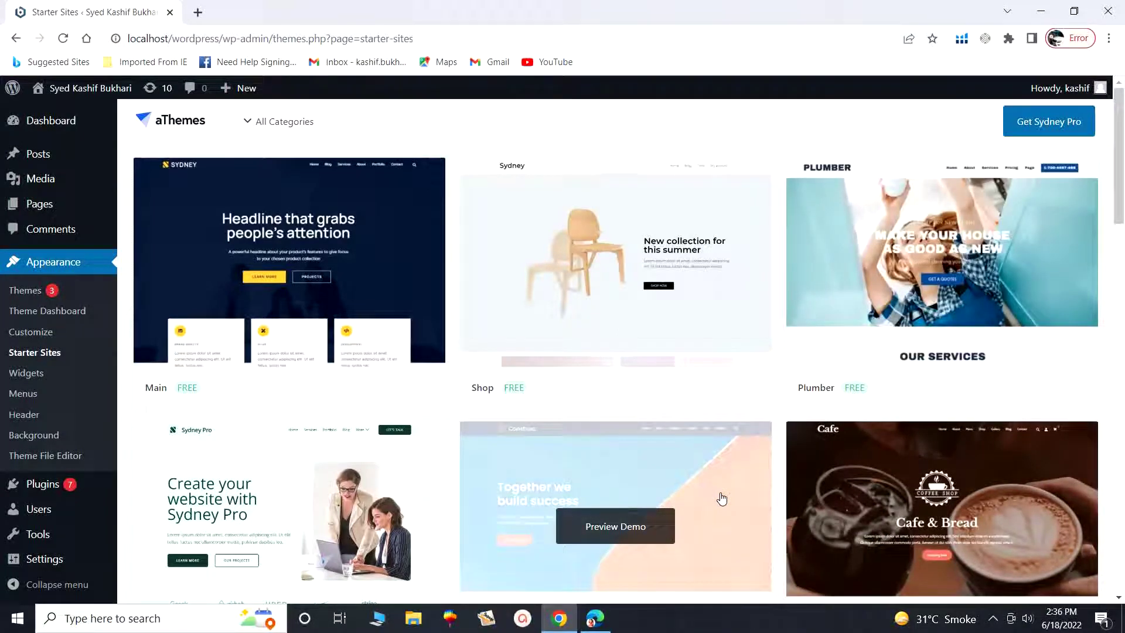
scroll(743, 491, "down", 1)
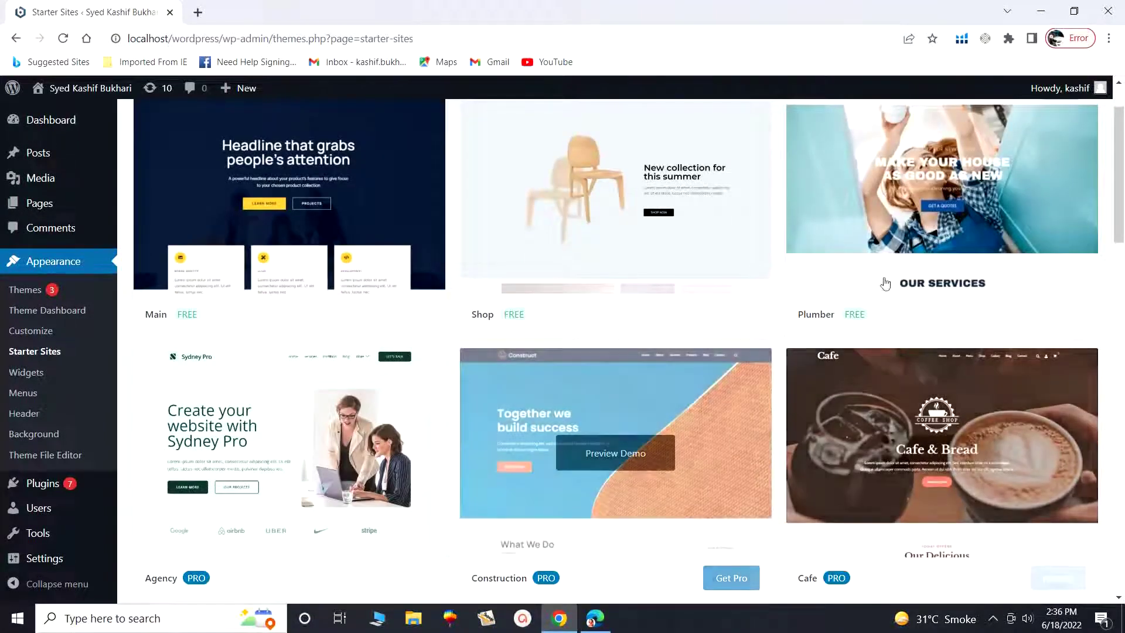
mouse_move(879, 358)
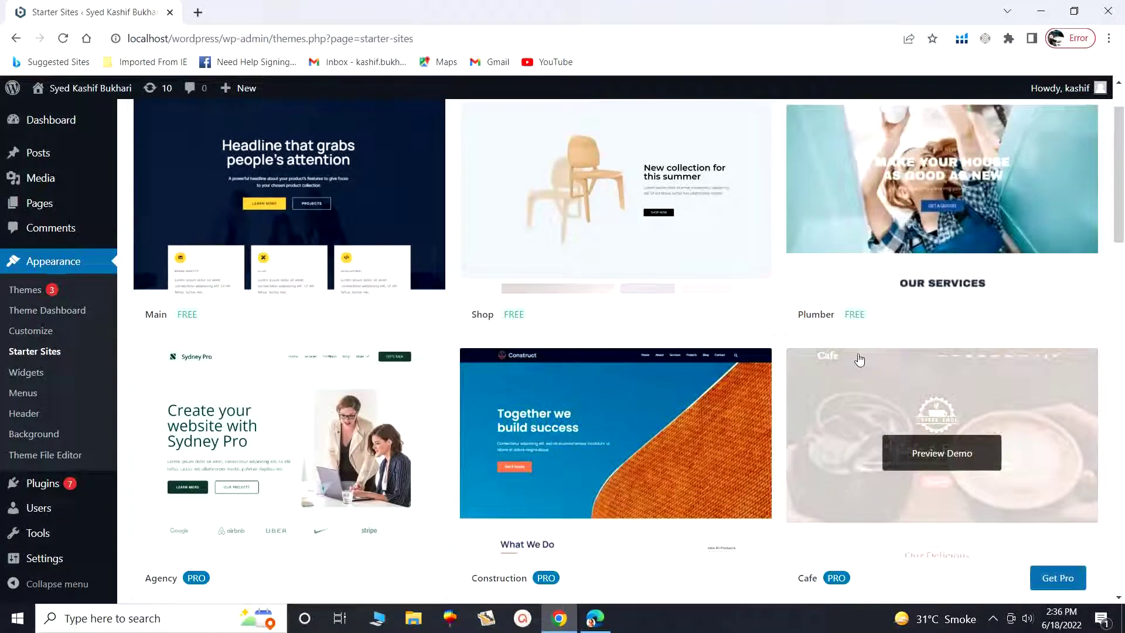
mouse_move(735, 422)
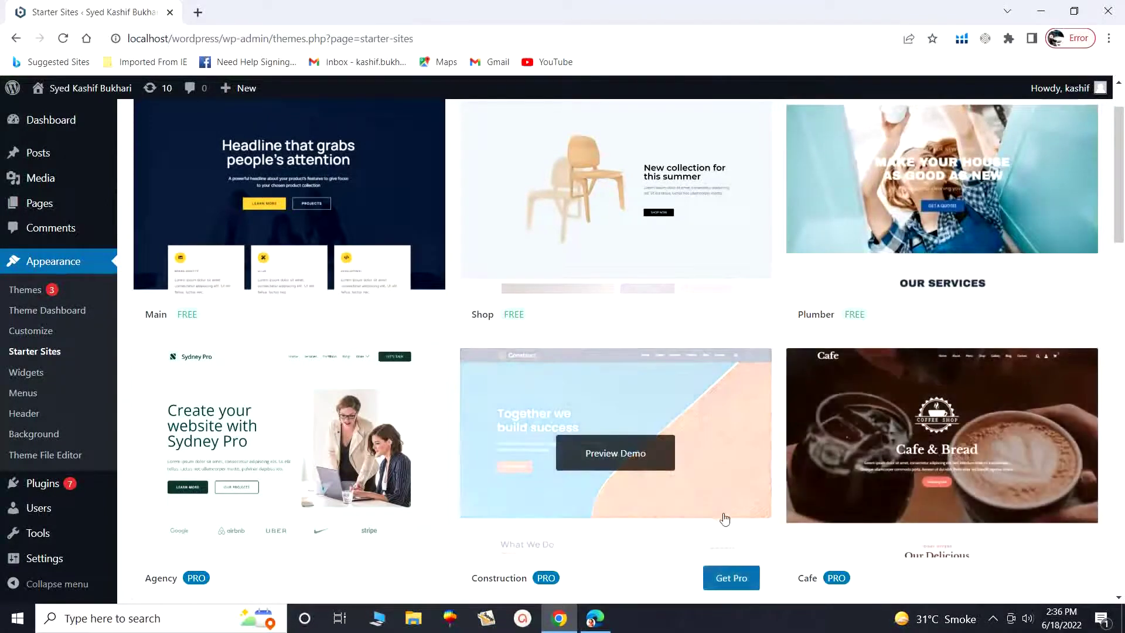
scroll(680, 538, "down", 1)
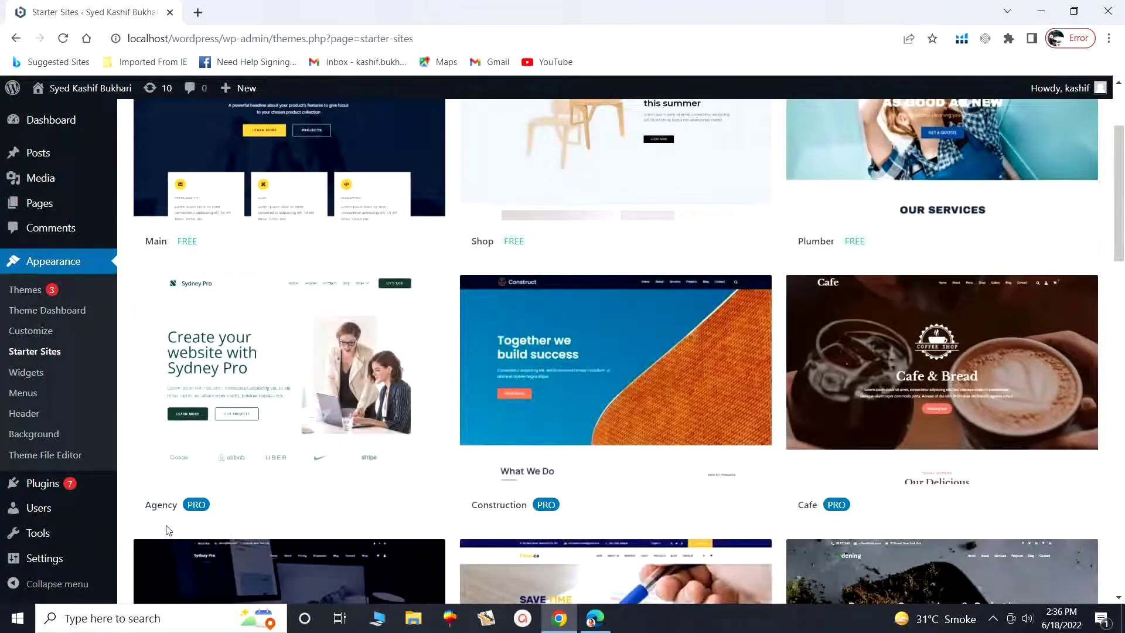
mouse_move(441, 550)
mouse_move(422, 502)
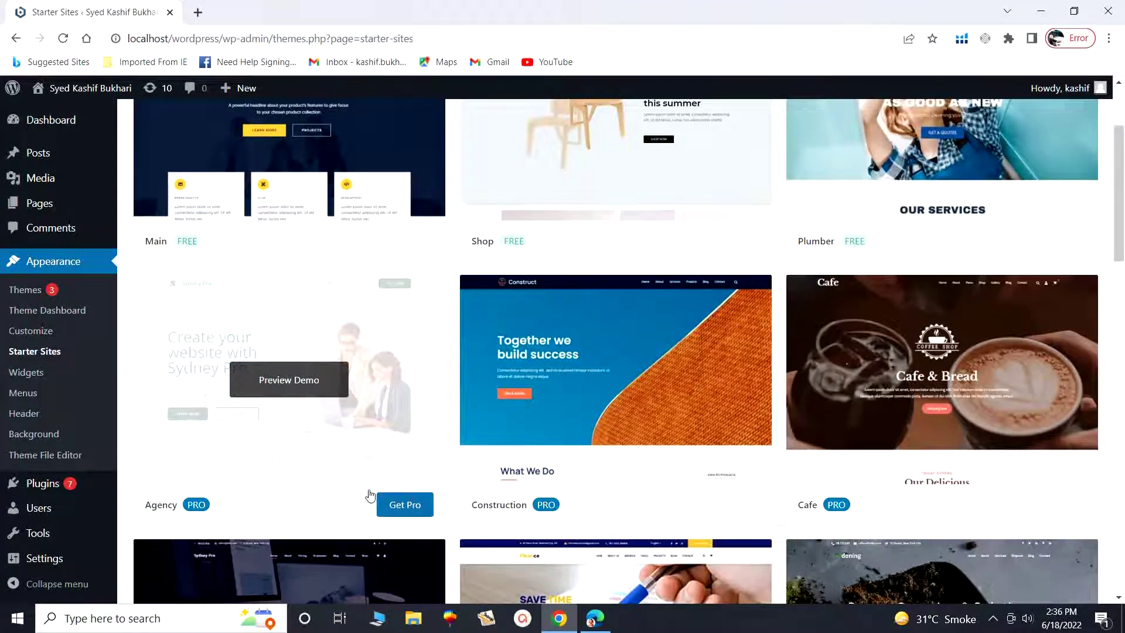
mouse_move(494, 500)
scroll(495, 500, "down", 3)
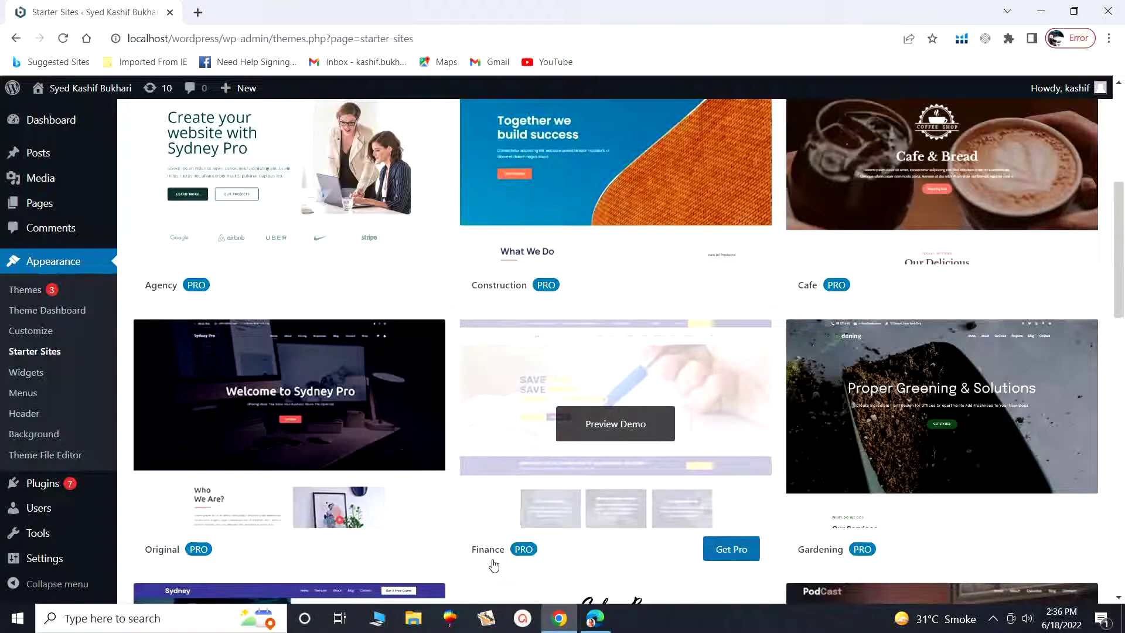
scroll(774, 531, "down", 1)
scroll(774, 531, "down", 3)
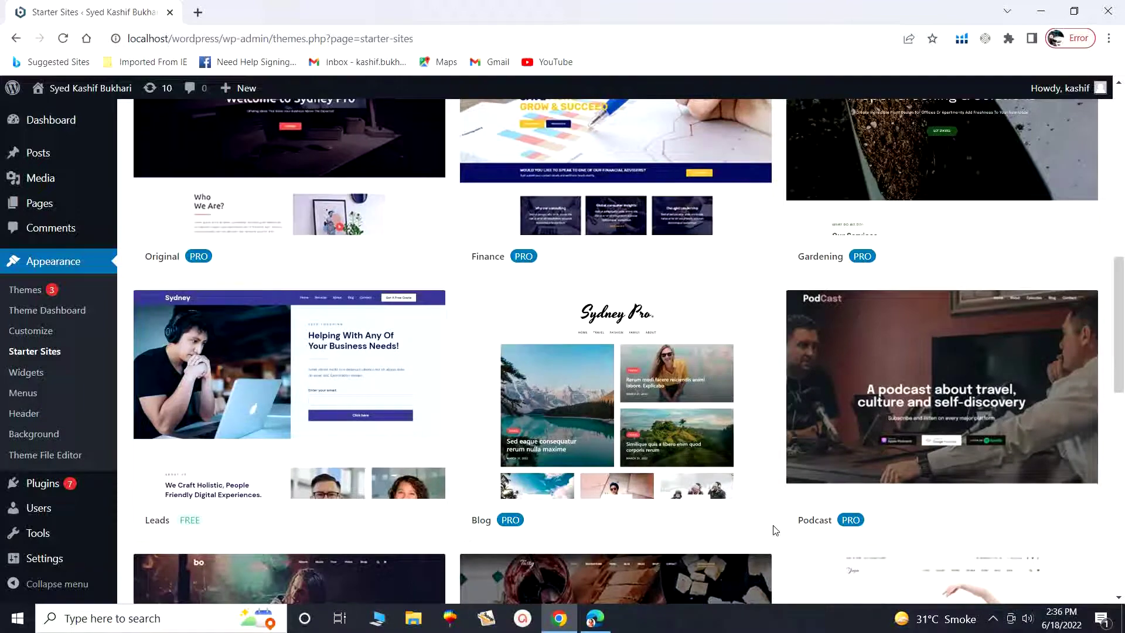
scroll(776, 530, "down", 7)
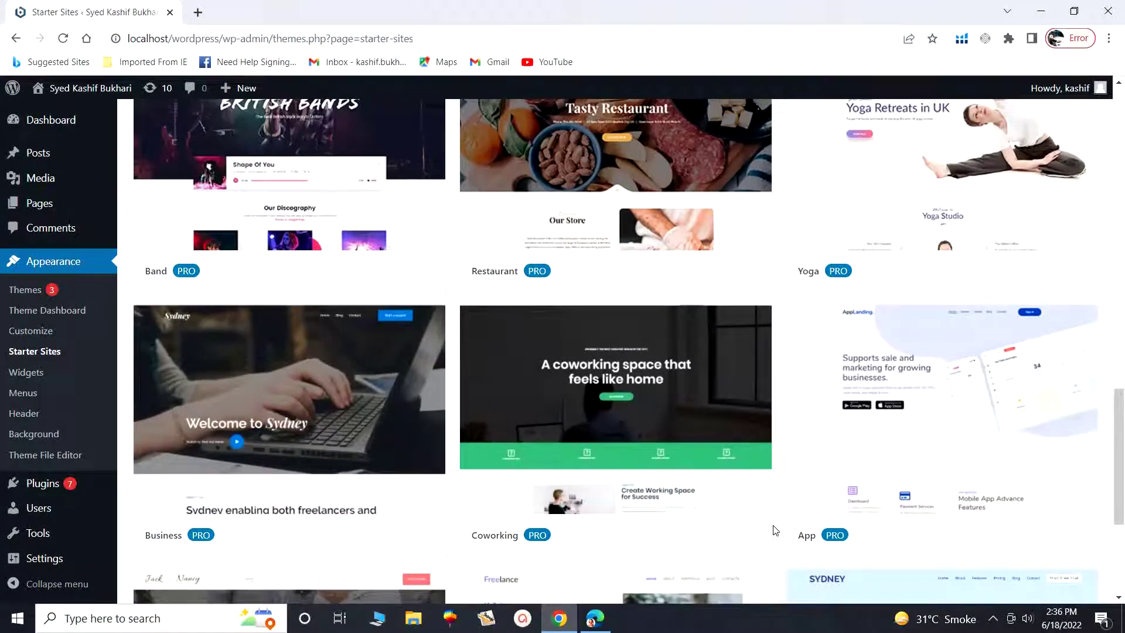
scroll(776, 531, "up", 18)
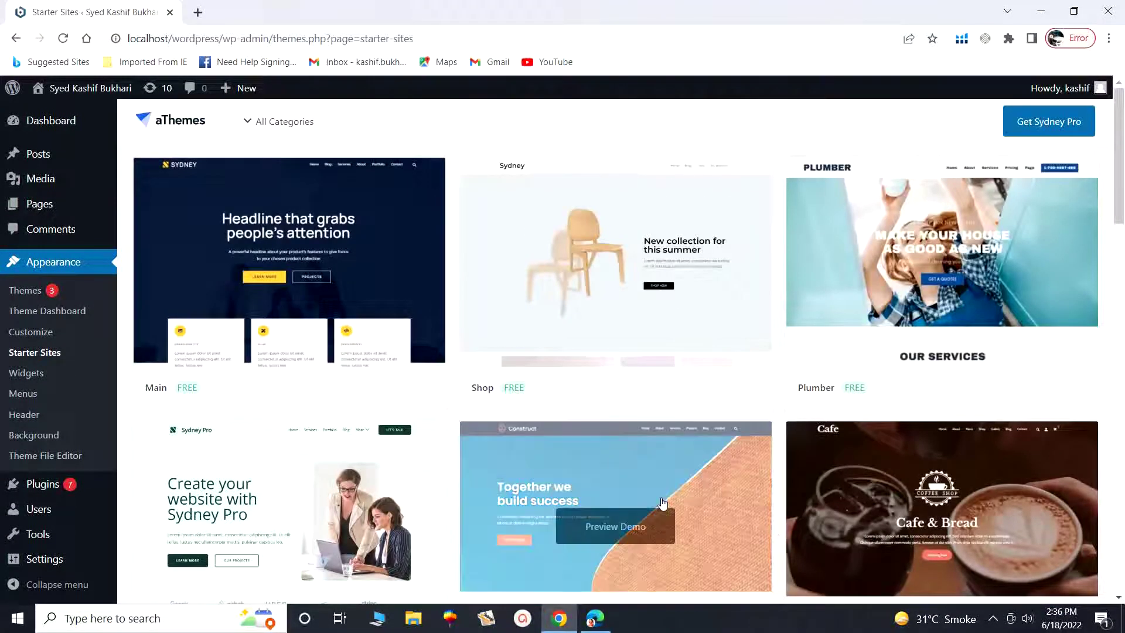
- Import the free Shop starter site with WooCommerce, Elementor, Sydney Toolbox, content, widgets and customizer settings all included
mouse_move(580, 309)
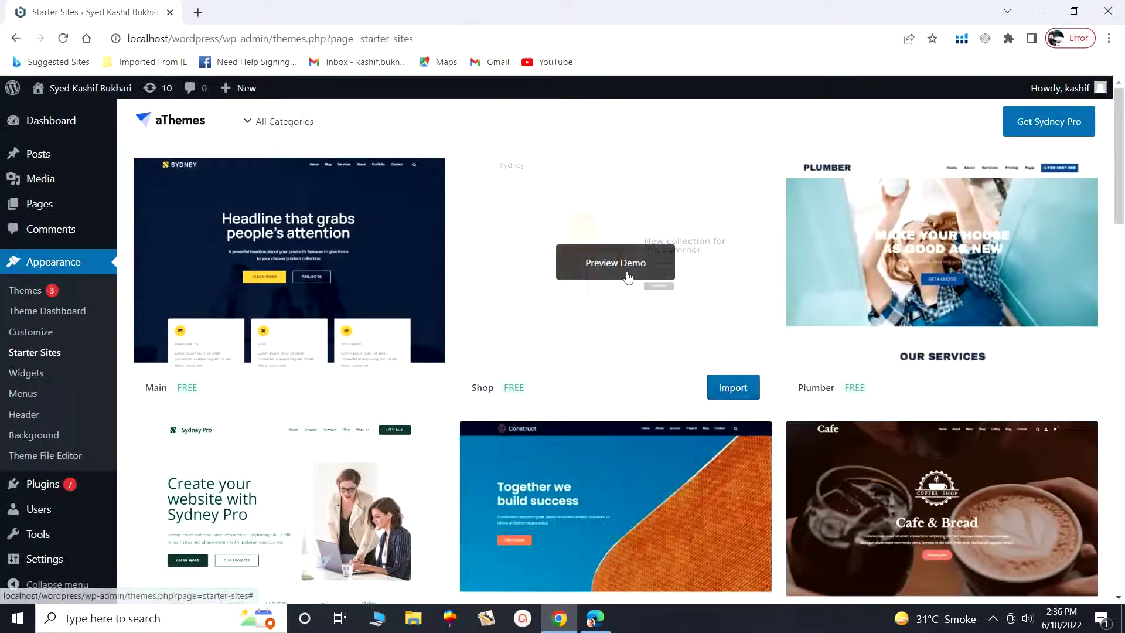
left_click(734, 391)
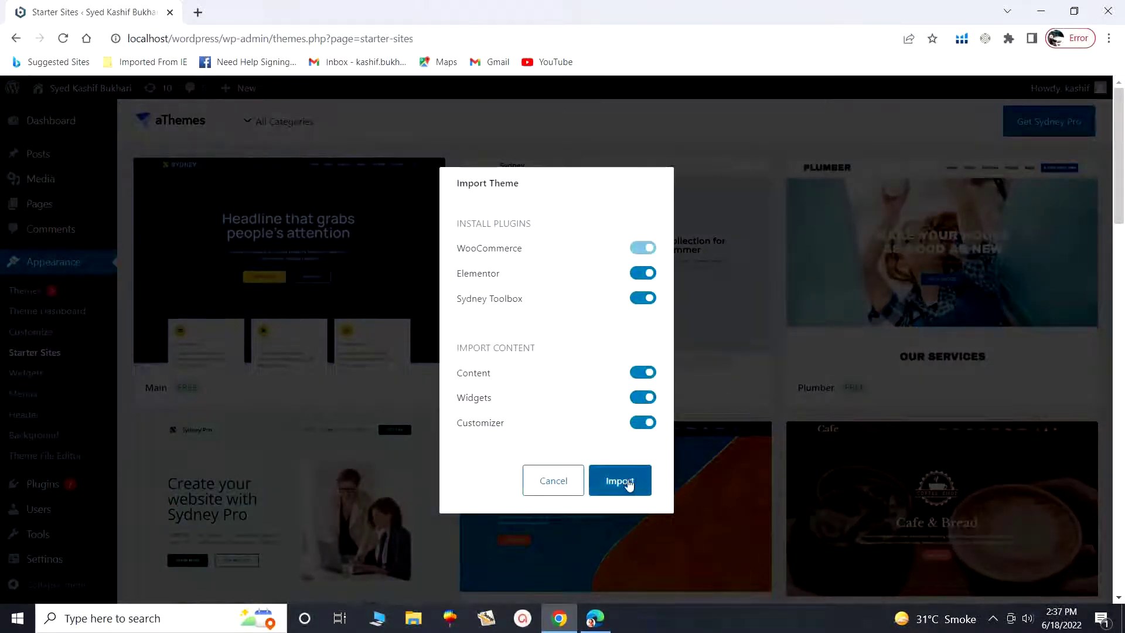
mouse_move(516, 249)
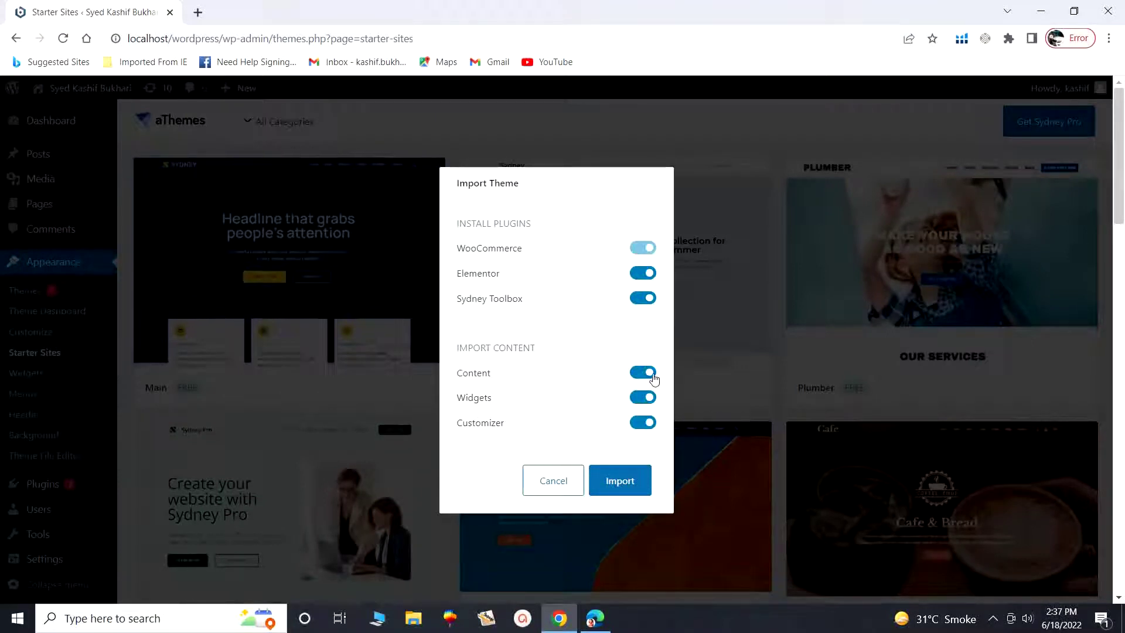
left_click(630, 484)
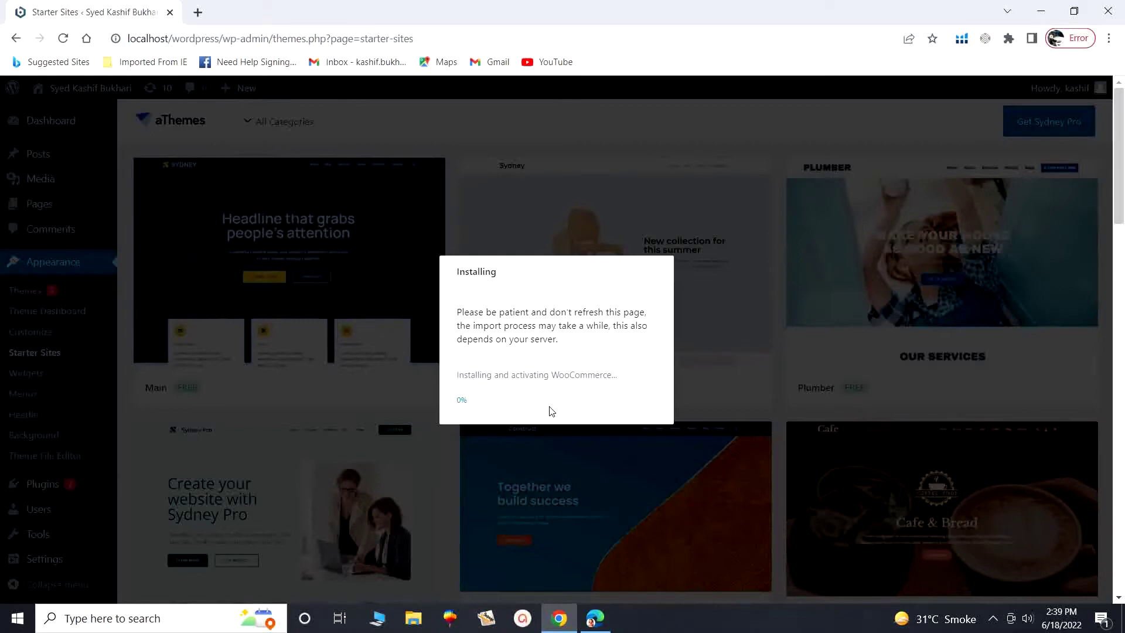
- Show the hidden system tray icons
left_click(993, 618)
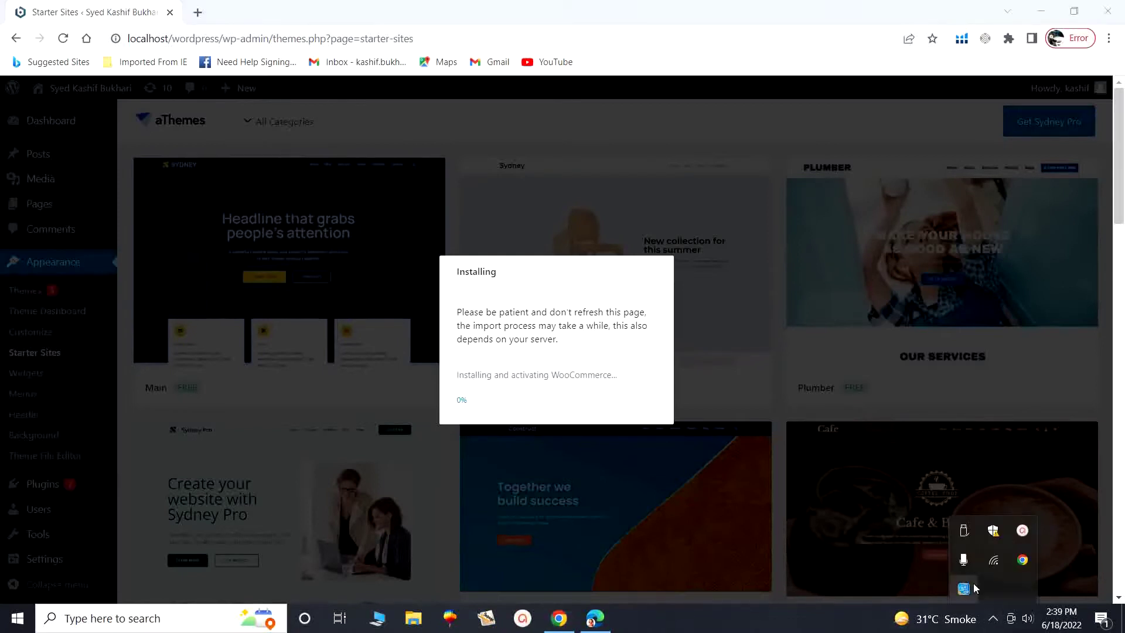